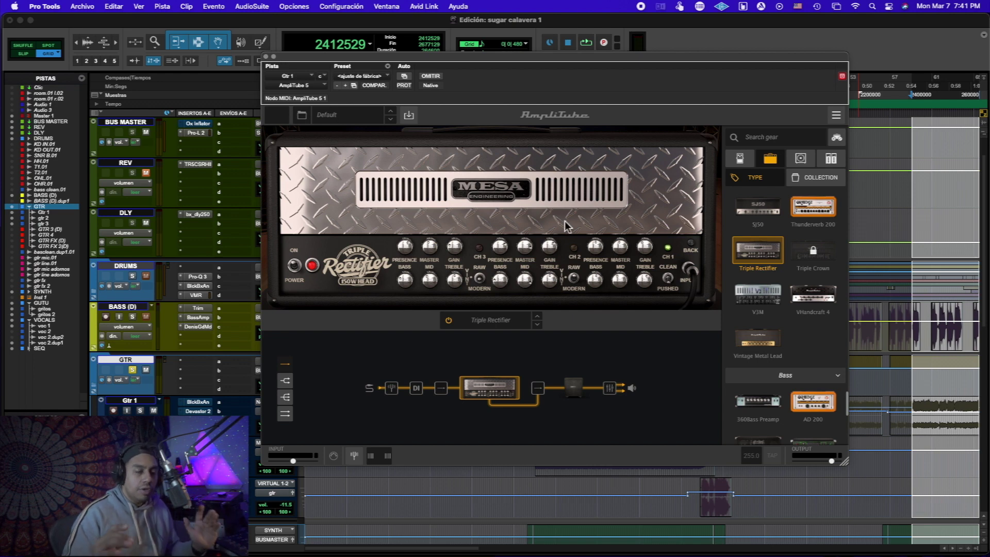
# Step: Show the full view of the Mesa cabinet with its microphones and play back the guitar track briefly
pyautogui.click(574, 390)
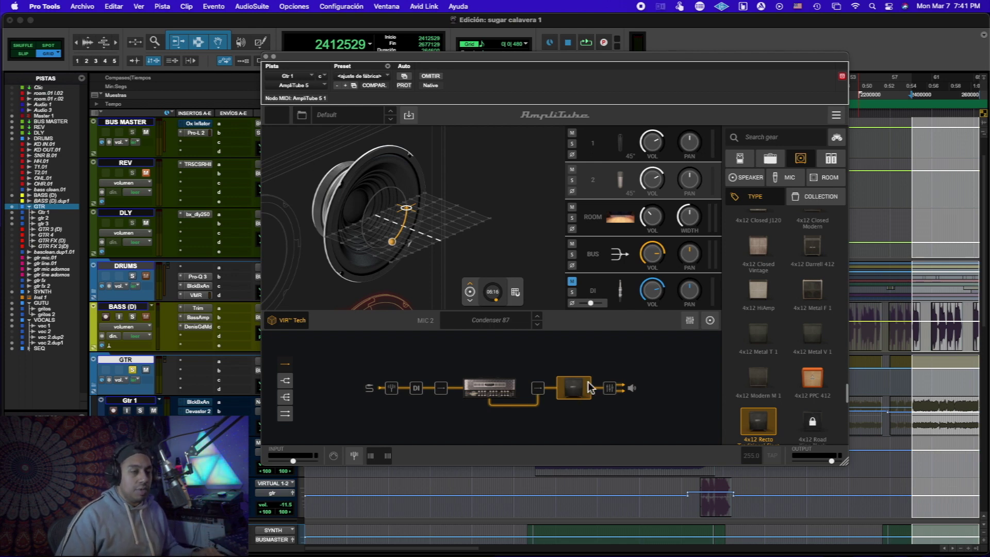
pyautogui.click(285, 325)
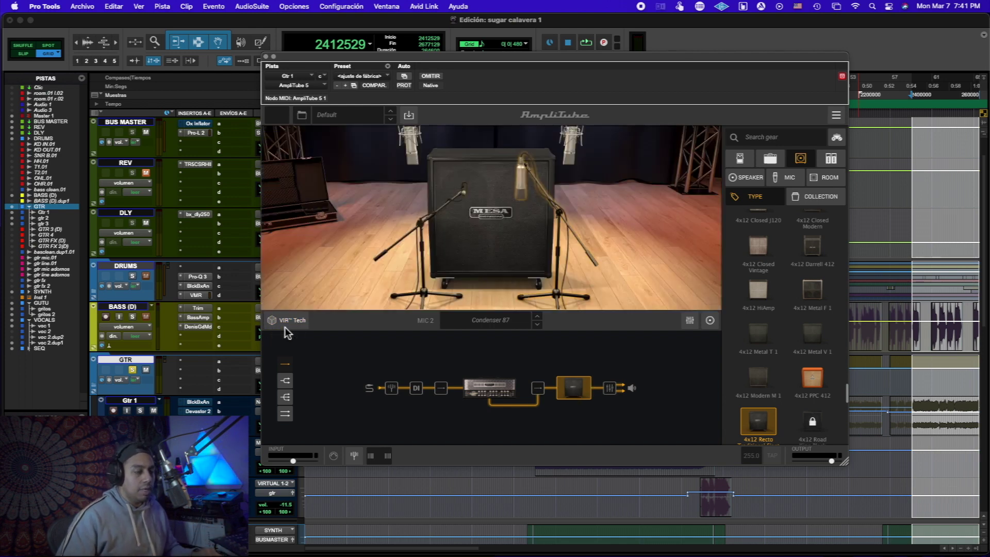
pyautogui.click(489, 259)
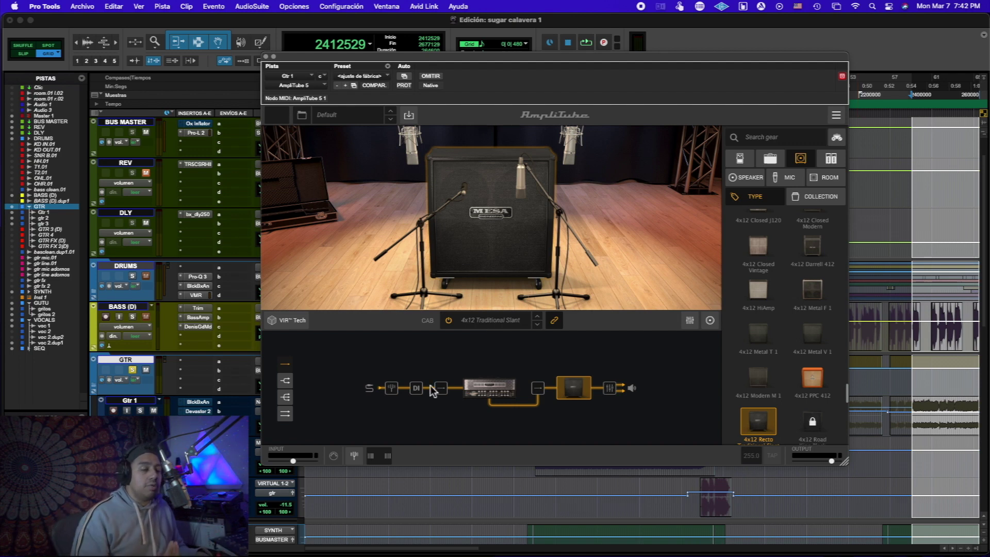
pyautogui.press('space')
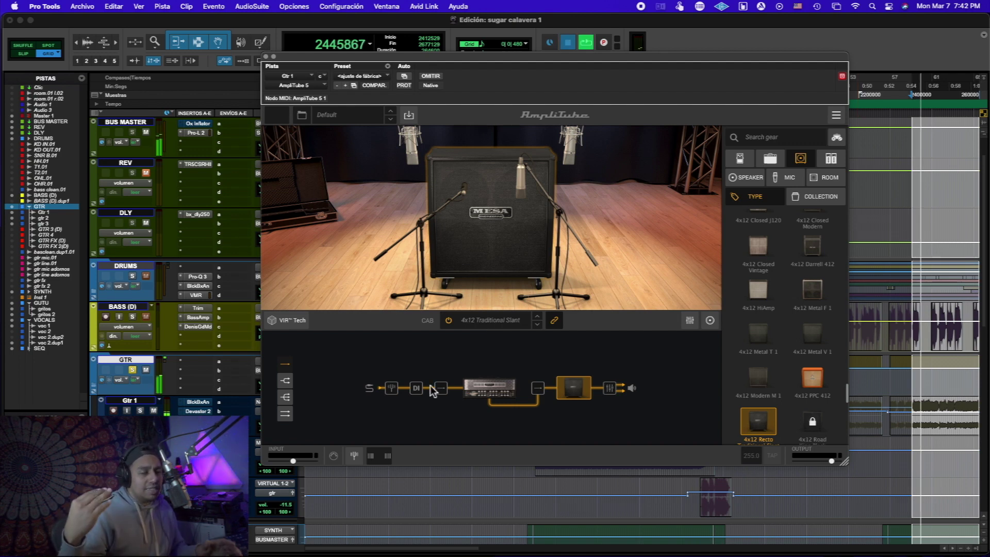
pyautogui.press('space')
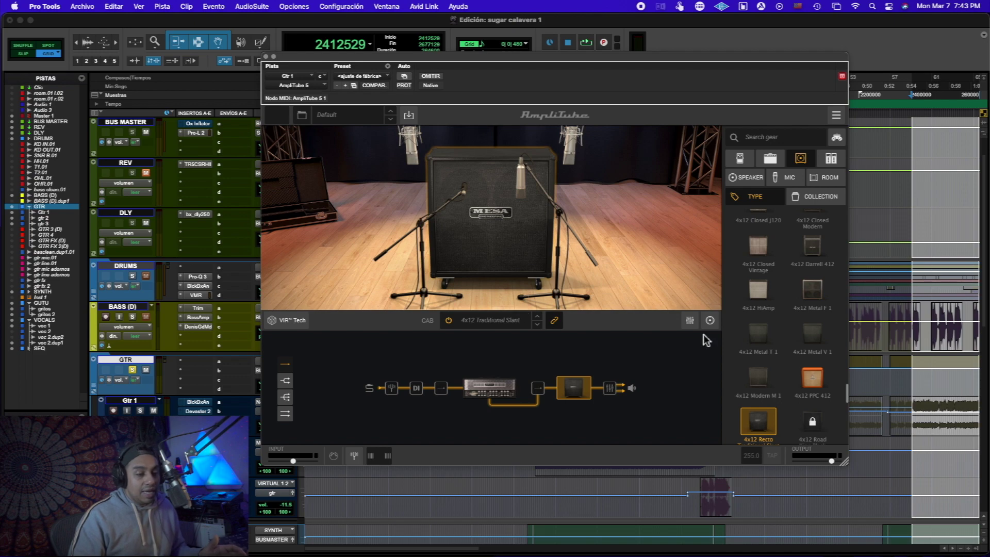
# Step: Switch the Triple Rectifier head to channel 3 and adjust its gain and treble while the guitar plays
pyautogui.click(490, 388)
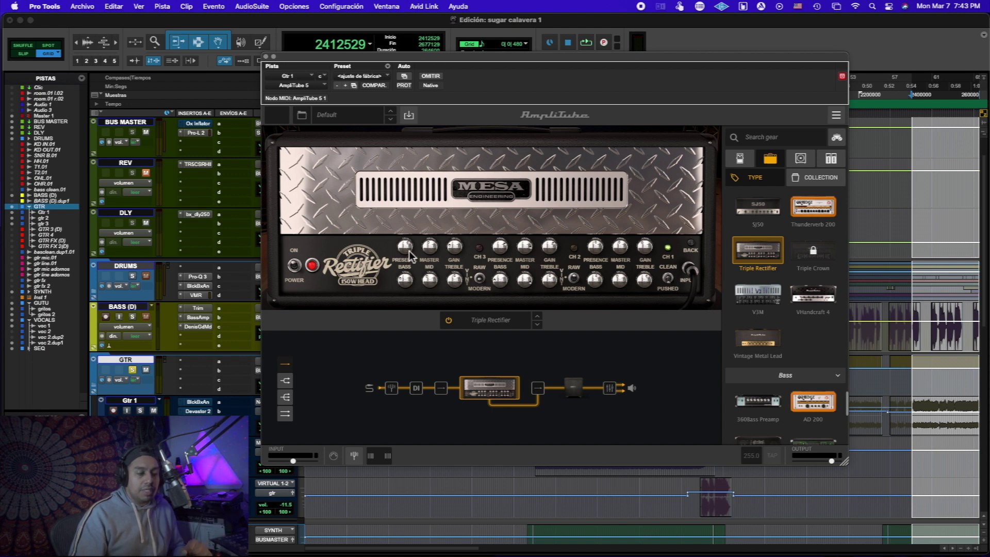
pyautogui.click(479, 252)
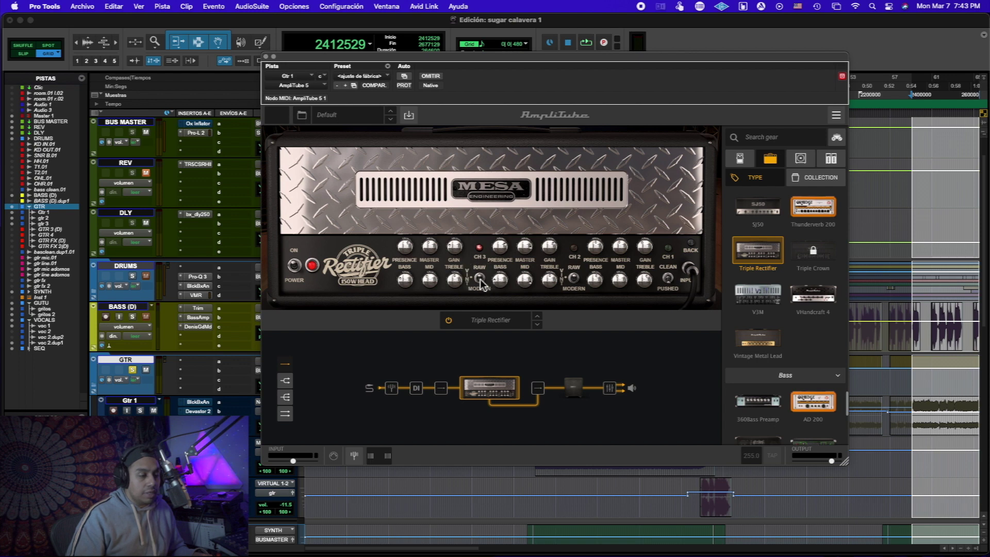
pyautogui.press('space')
pyautogui.moveTo(454, 282); pyautogui.dragTo(480, 279)
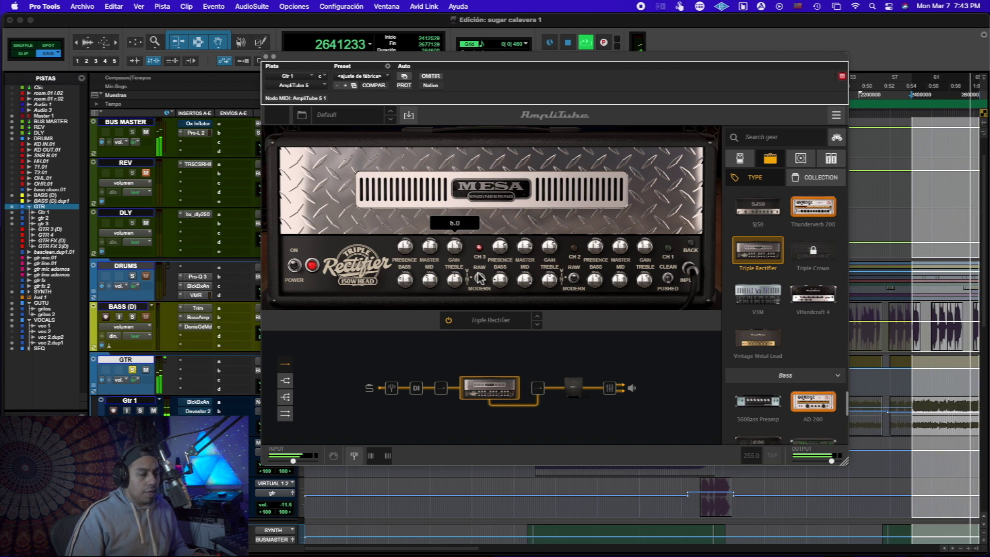
pyautogui.moveTo(457, 261); pyautogui.dragTo(487, 252)
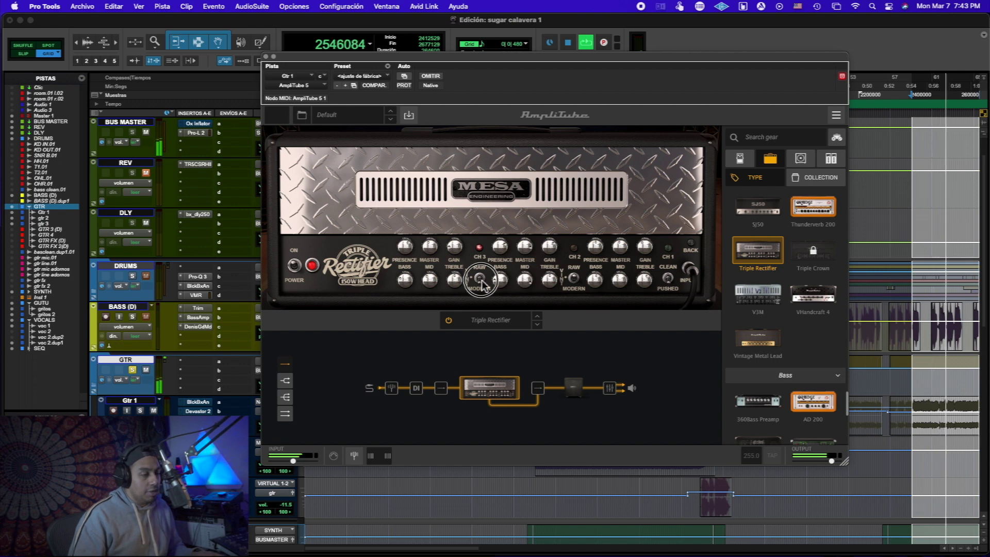
pyautogui.press('space')
# Step: Switch the amp head to channel 2 and adjust its treble during playback
pyautogui.click(574, 248)
pyautogui.press('space')
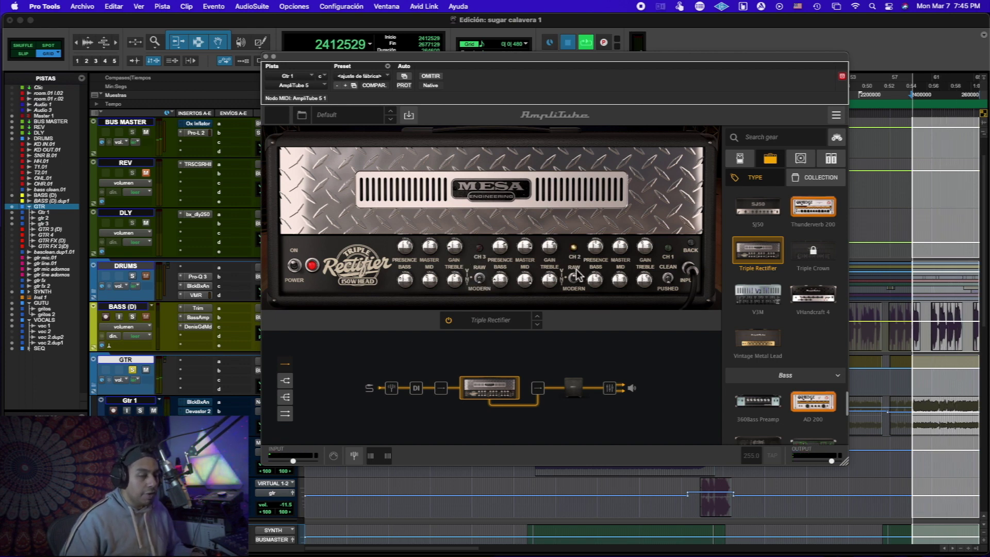
pyautogui.moveTo(549, 278); pyautogui.dragTo(544, 297)
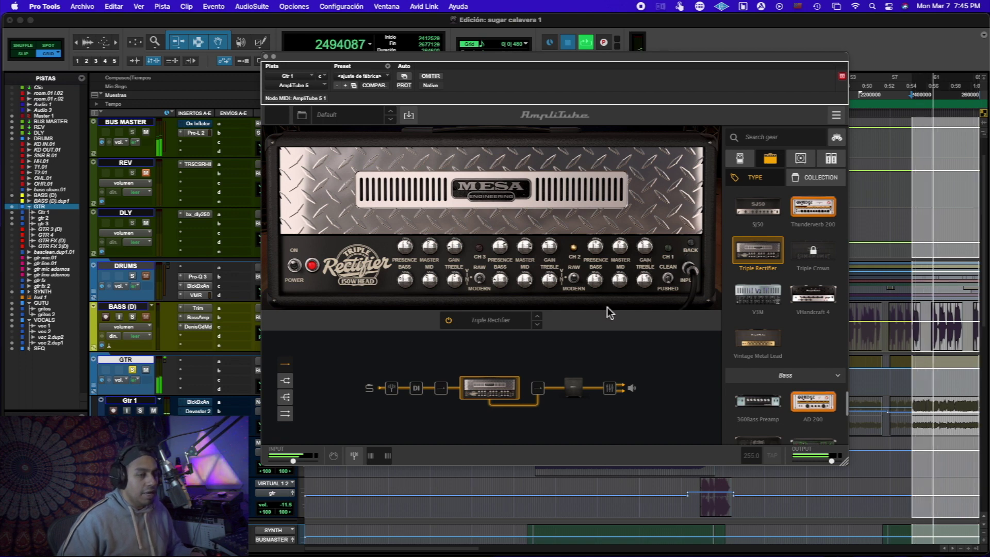
pyautogui.press('space')
# Step: Switch the amp head back to channel 1 and adjust its gain during playback
pyautogui.click(668, 248)
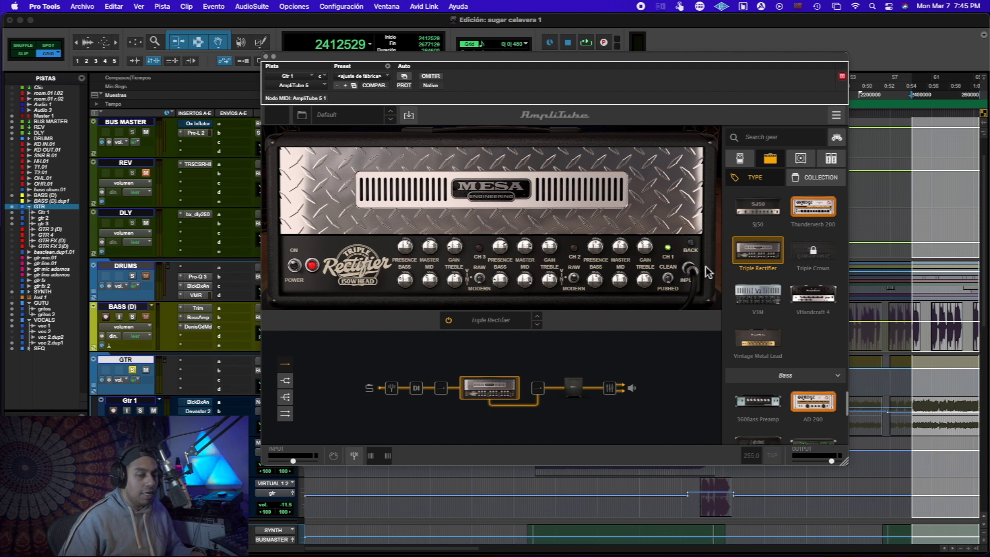
pyautogui.press('space')
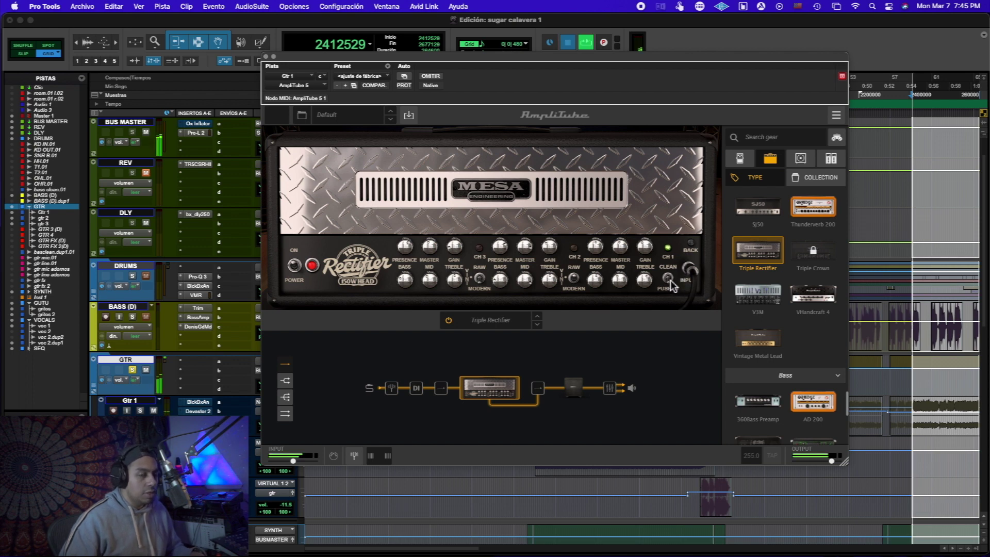
pyautogui.moveTo(645, 253)
pyautogui.mouseDown()
pyautogui.moveTo(644, 207)
pyautogui.moveTo(637, 263)
pyautogui.moveTo(646, 258)
pyautogui.mouseUp()
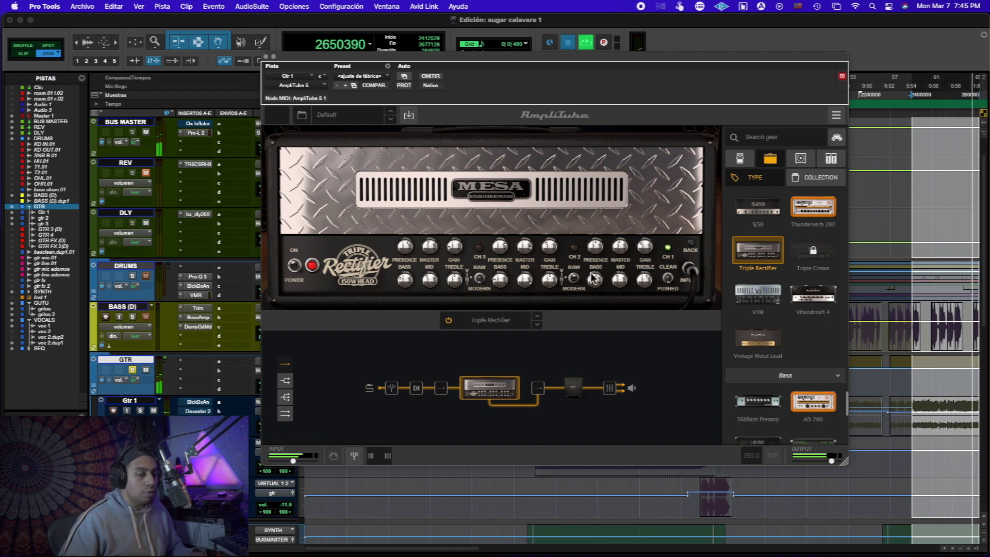
pyautogui.press('space')
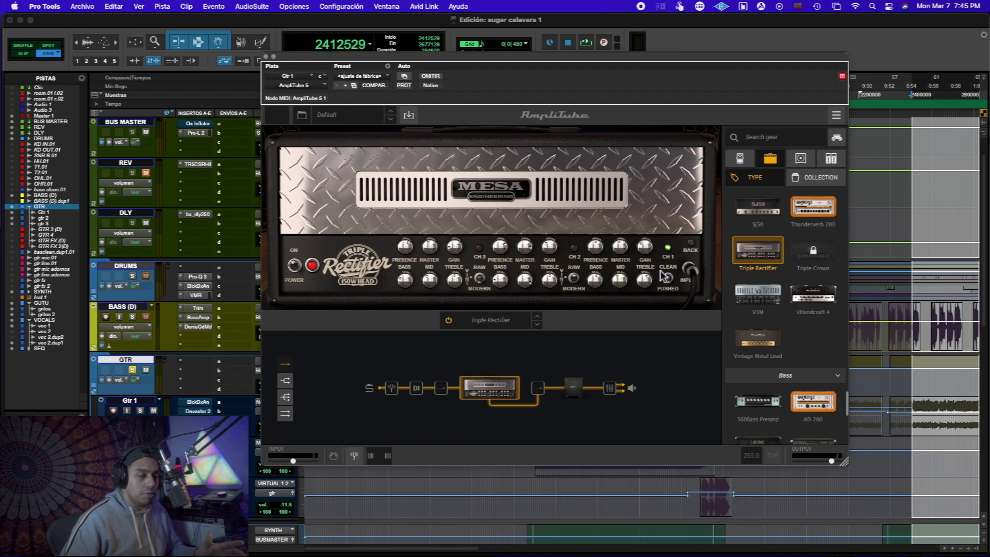
# Step: Move the Condenser 87 lower on the Mesa cabinet and the Dynamic 57 down near the cabinet's base
pyautogui.click(574, 387)
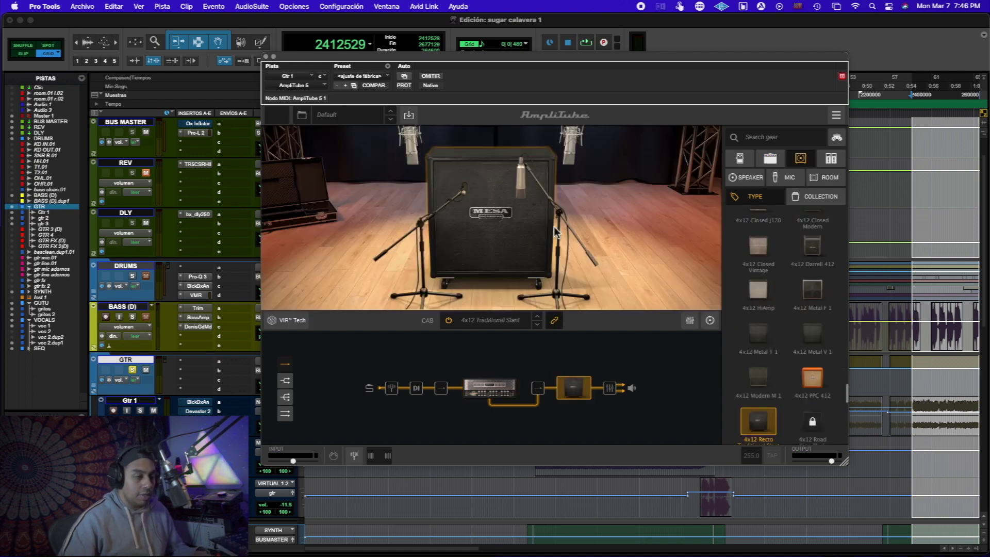
pyautogui.moveTo(520, 195); pyautogui.dragTo(522, 236)
pyautogui.moveTo(462, 192); pyautogui.dragTo(482, 253)
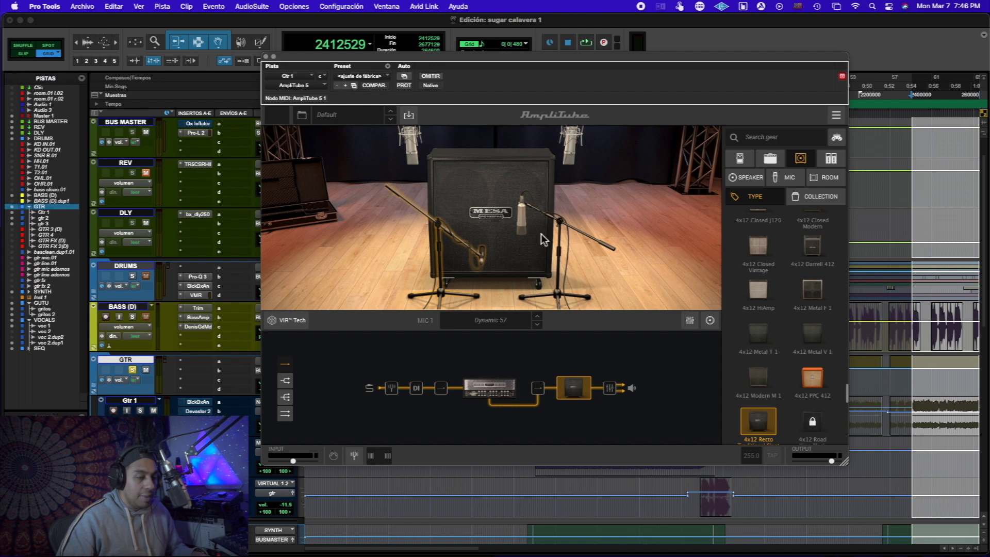
# Step: Show the cabinet's microphone mixer and lower the DI channel's volume
pyautogui.click(691, 321)
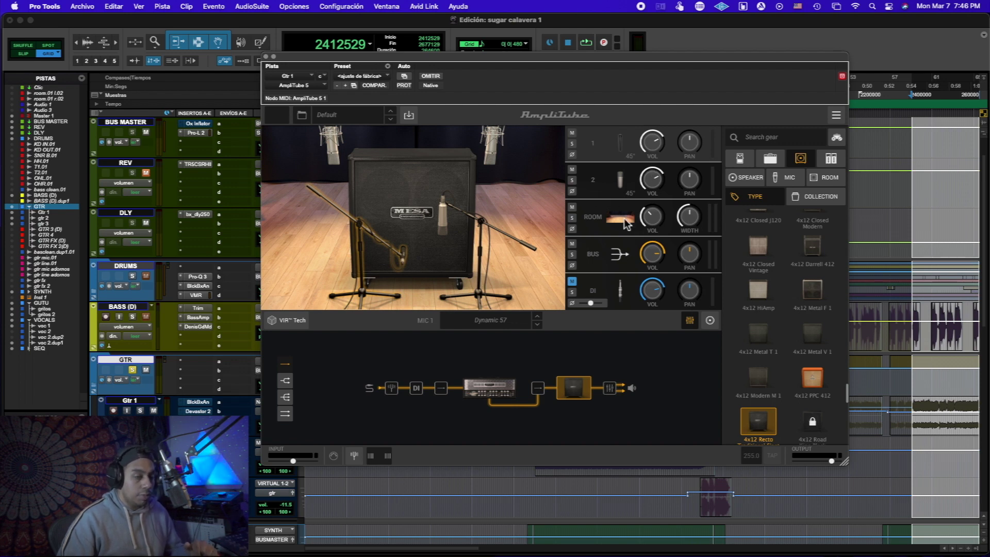
pyautogui.click(500, 183)
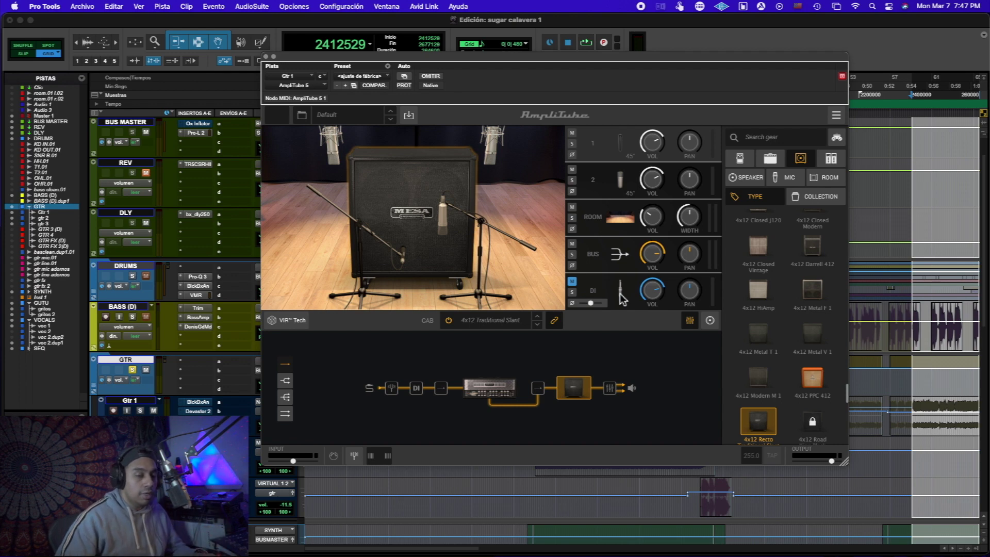
pyautogui.moveTo(639, 298); pyautogui.dragTo(629, 353)
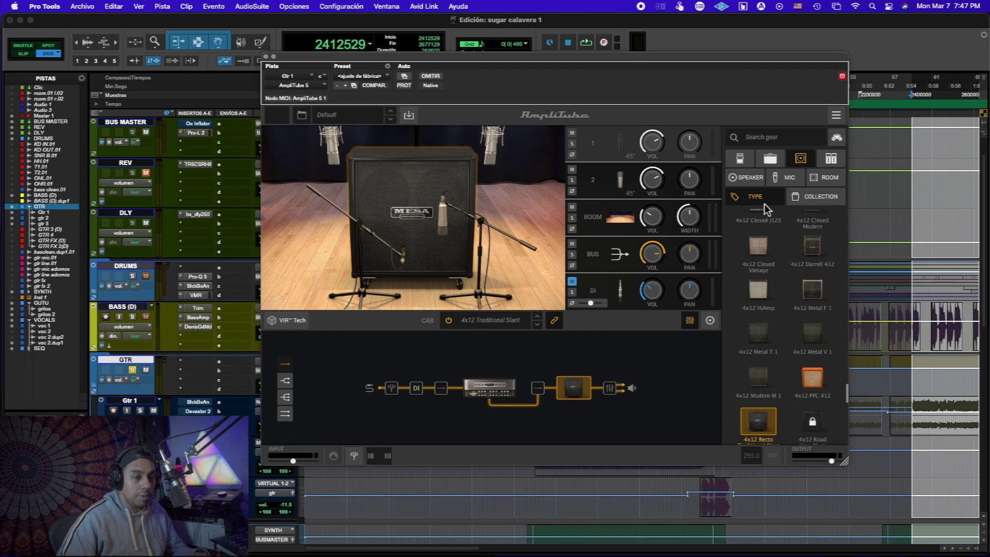
# Step: Replace the Hall room with Mid Studio in the room channel and play back the guitar
pyautogui.click(839, 176)
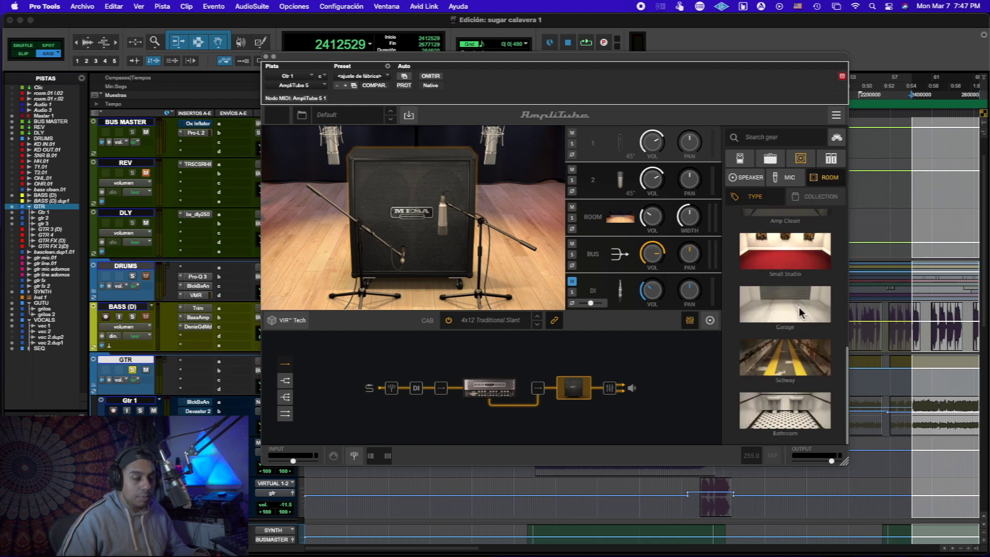
pyautogui.scroll(10, 799, 309)
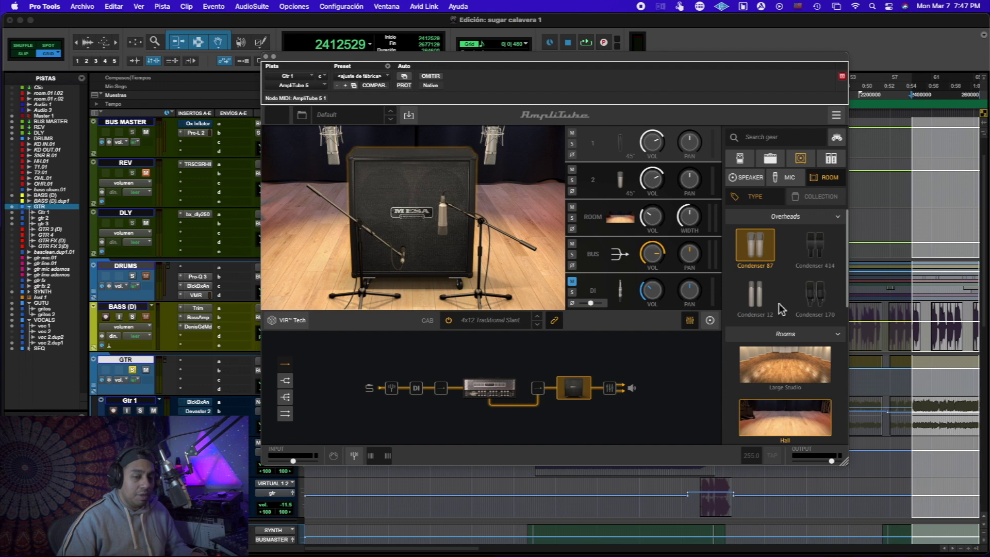
pyautogui.scroll(-3, 778, 303)
pyautogui.moveTo(812, 392); pyautogui.dragTo(619, 219)
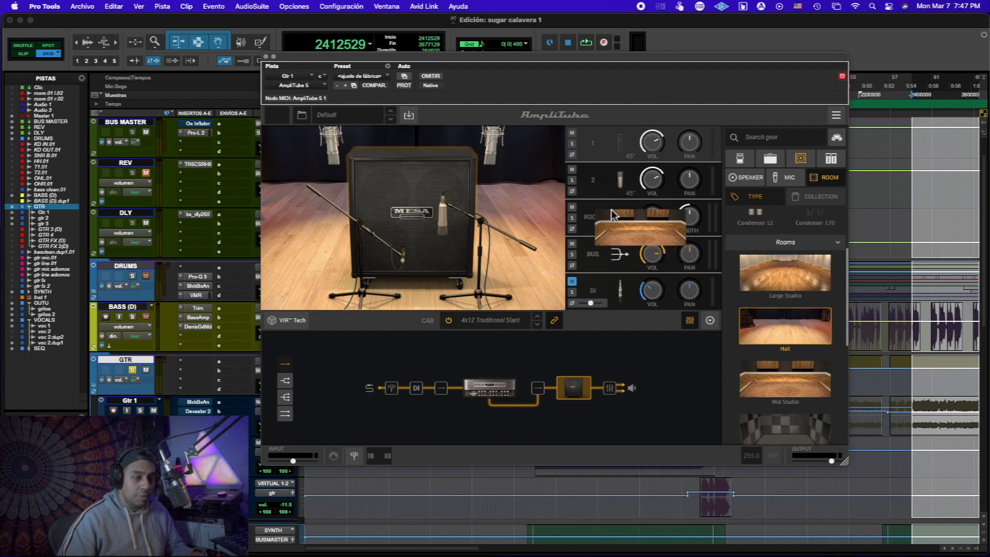
pyautogui.scroll(-1, 787, 378)
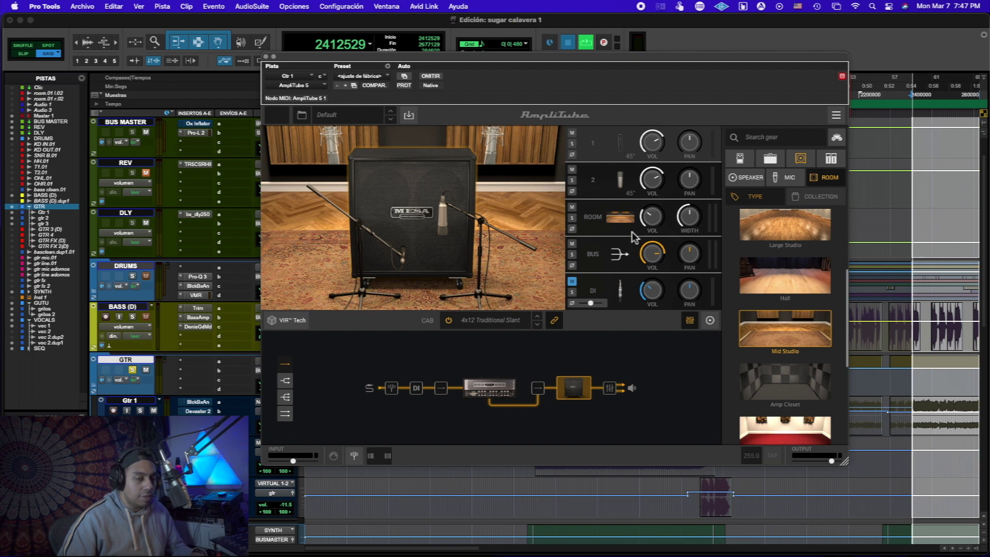
pyautogui.press('space')
# Step: Try the Amp Closet, Garage and Subway rooms around the cabinet while the guitar plays
pyautogui.scroll(6, 656, 165)
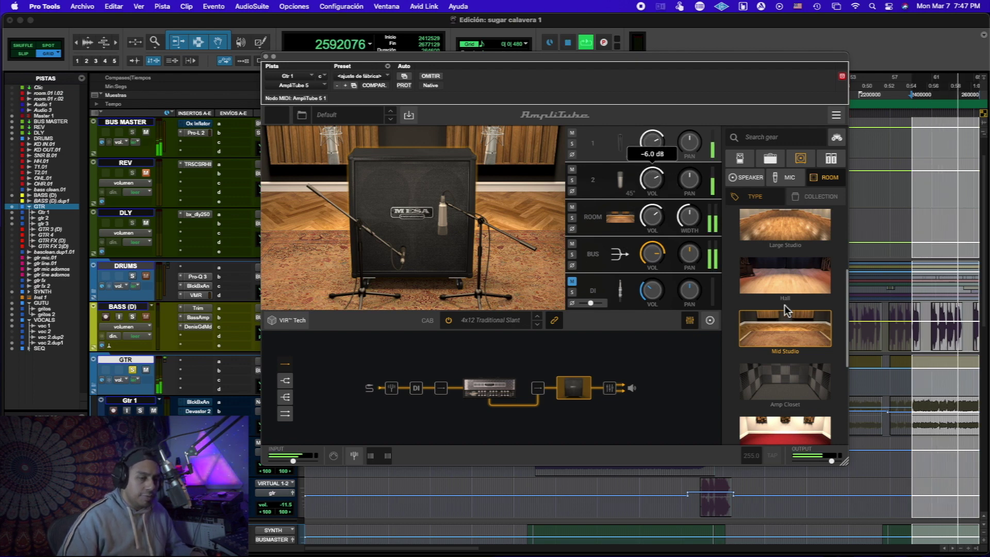
pyautogui.scroll(-1, 789, 330)
pyautogui.moveTo(793, 336); pyautogui.dragTo(498, 251)
pyautogui.scroll(-2, 800, 374)
pyautogui.moveTo(800, 374); pyautogui.dragTo(525, 262)
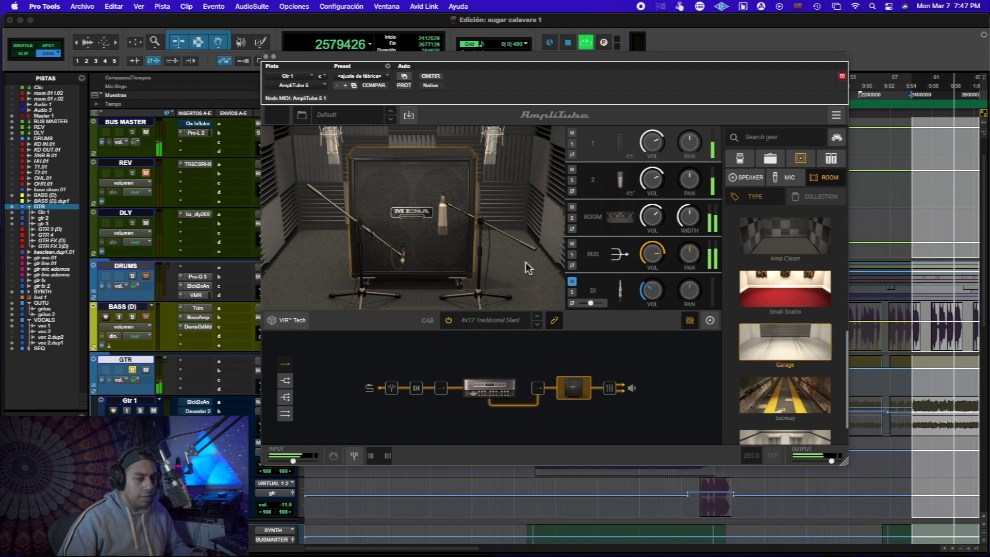
pyautogui.scroll(-1, 776, 368)
pyautogui.moveTo(776, 369); pyautogui.dragTo(511, 275)
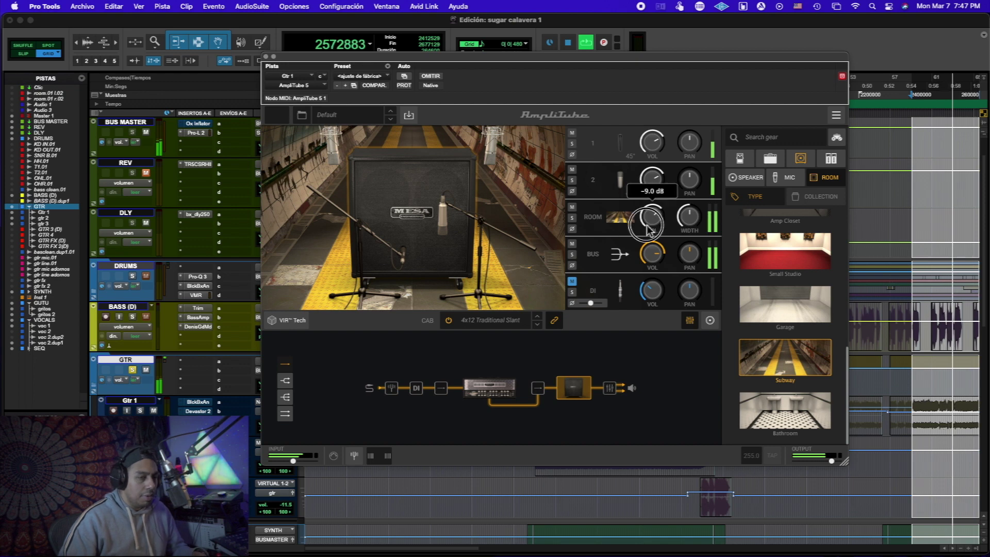
# Step: Narrow the room channel's width and set its volume to about -25.6 dB
pyautogui.moveTo(690, 238); pyautogui.dragTo(690, 268)
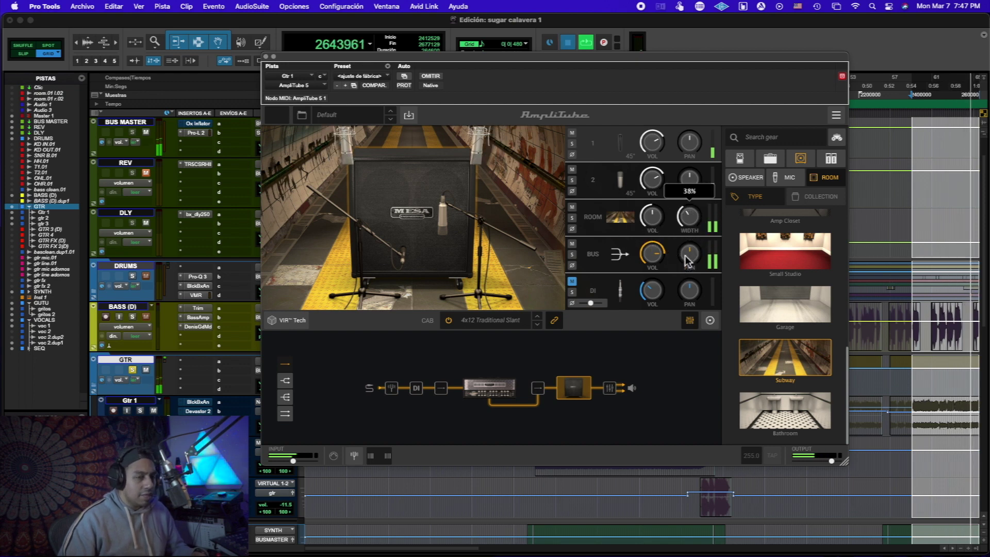
pyautogui.press('space')
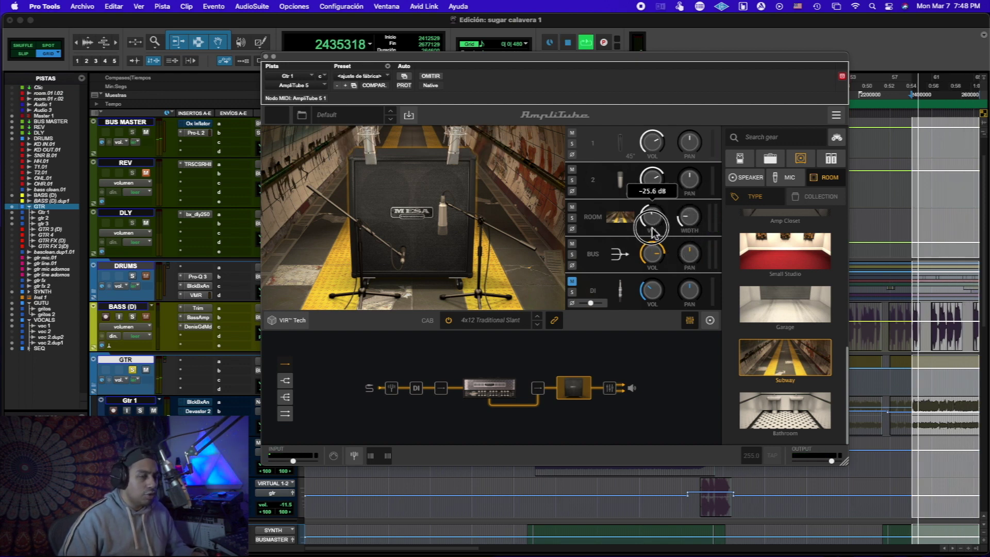
pyautogui.press('space')
# Step: Change the cabinet's room to Bathroom and audition it with the guitar track
pyautogui.click(790, 420)
pyautogui.press('space')
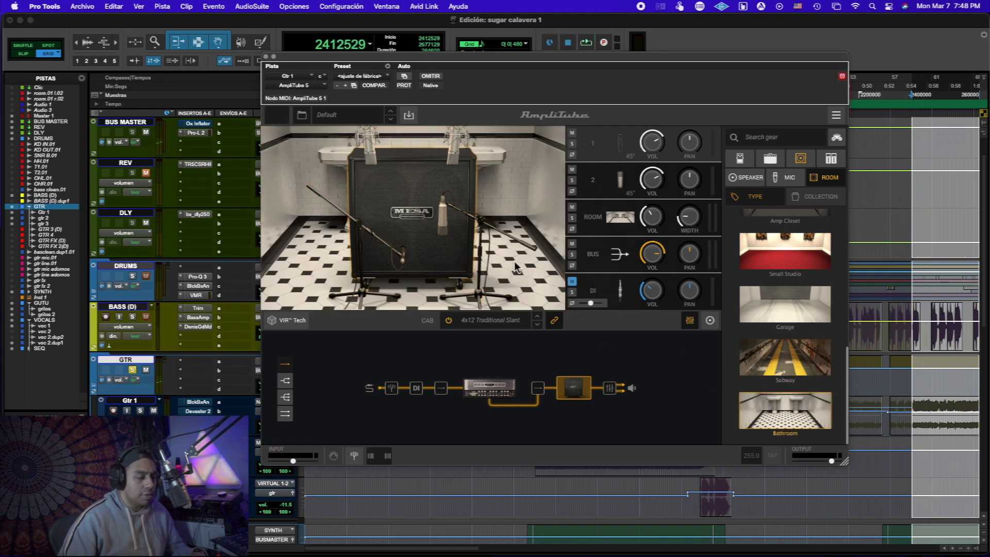
pyautogui.press('space')
pyautogui.press('space')
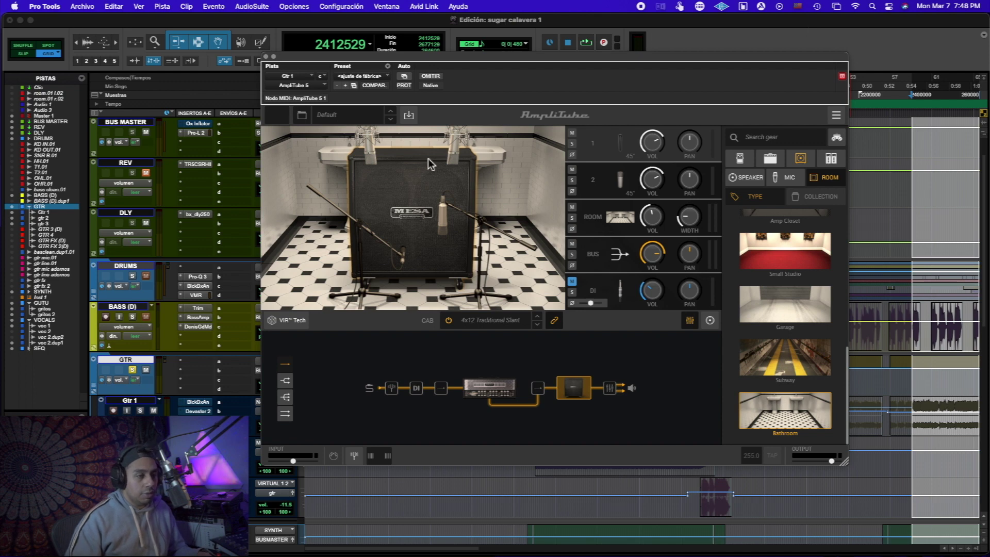
# Step: Select the room microphones, and try muting microphone 2 in the mixer before unmuting it
pyautogui.click(452, 154)
pyautogui.moveTo(643, 290)
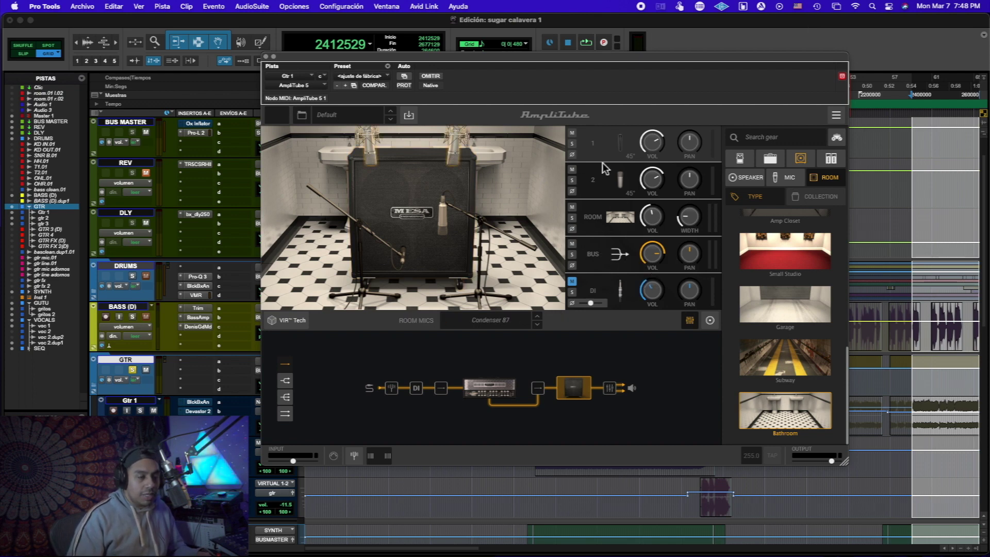
pyautogui.click(573, 170)
pyautogui.click(573, 170)
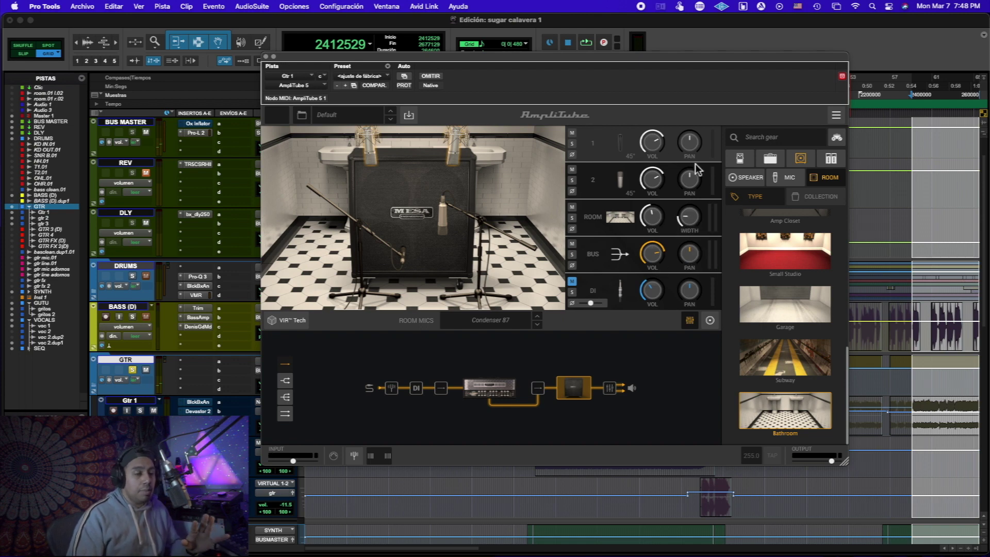
# Step: Switch the cabinet to its speaker view and set the lower-right speaker to California Red while the guitar track plays
pyautogui.click(710, 320)
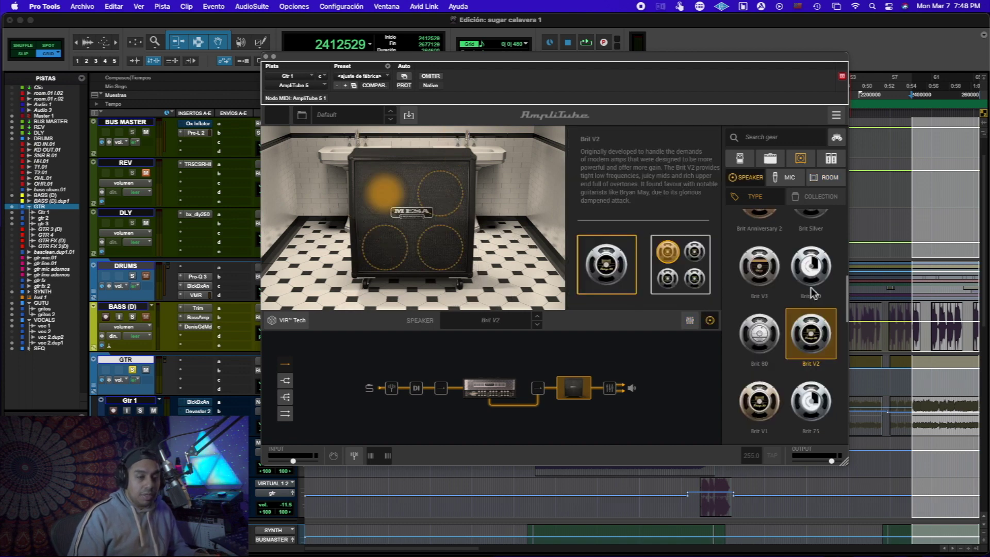
pyautogui.scroll(-10, 811, 292)
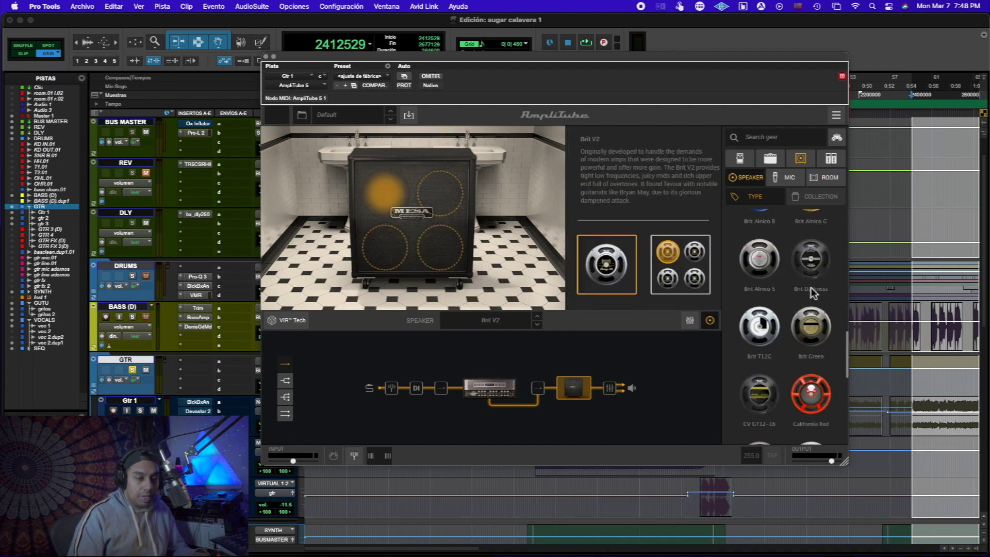
pyautogui.scroll(-2, 817, 292)
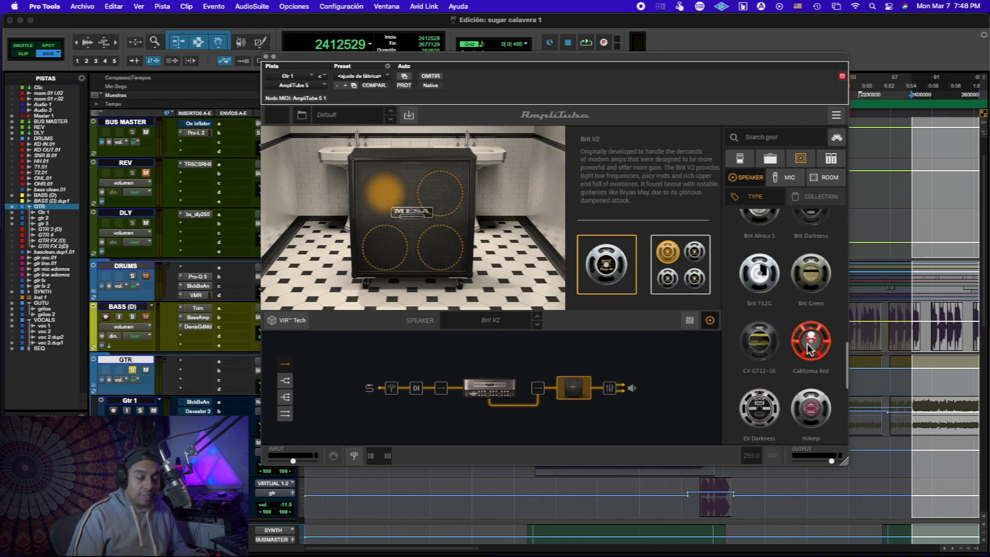
pyautogui.press('space')
pyautogui.moveTo(808, 350); pyautogui.dragTo(449, 248)
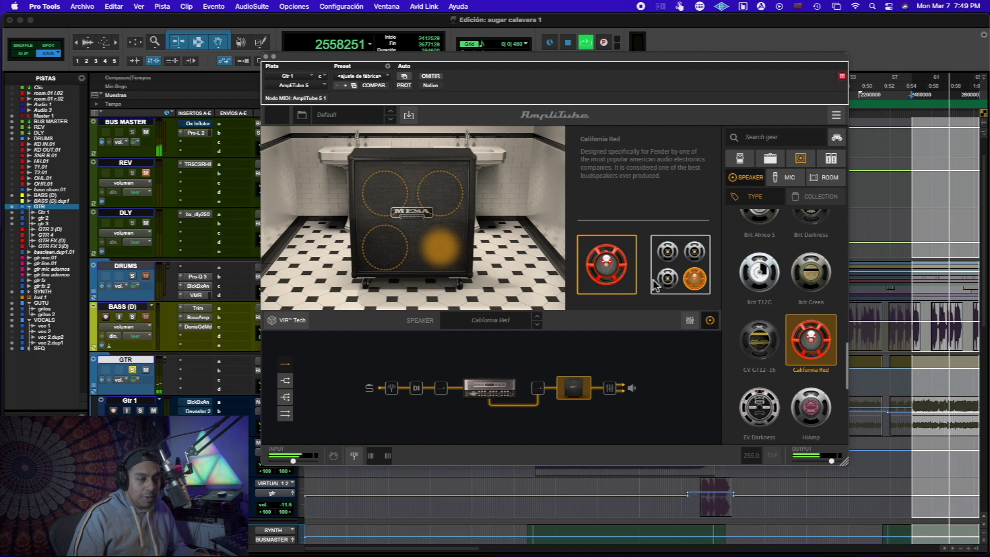
# Step: Audition the CV GT12-16, EV Darkness, HiAmp and Metal V 1200 models in the cabinet's lower-right speaker
pyautogui.click(760, 343)
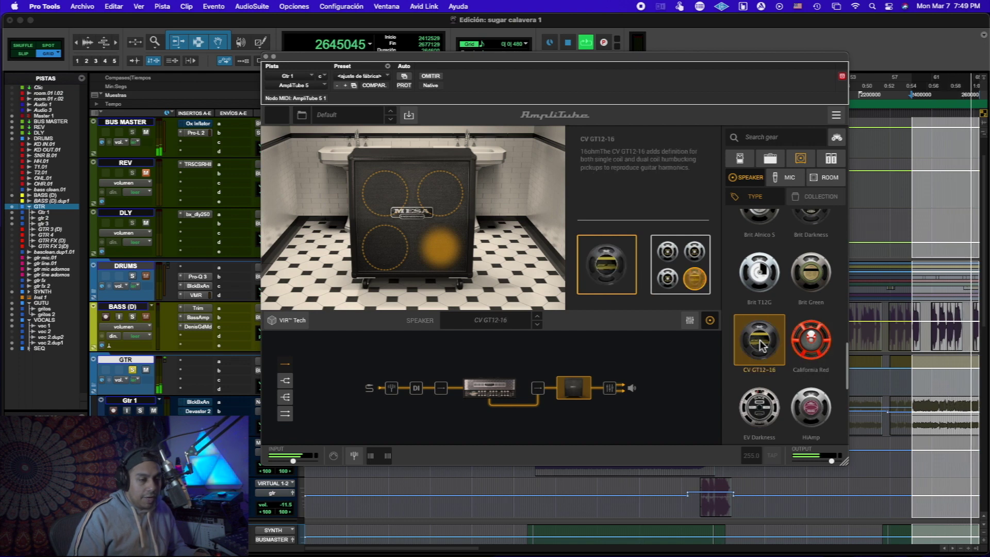
pyautogui.click(760, 407)
pyautogui.scroll(-1, 817, 387)
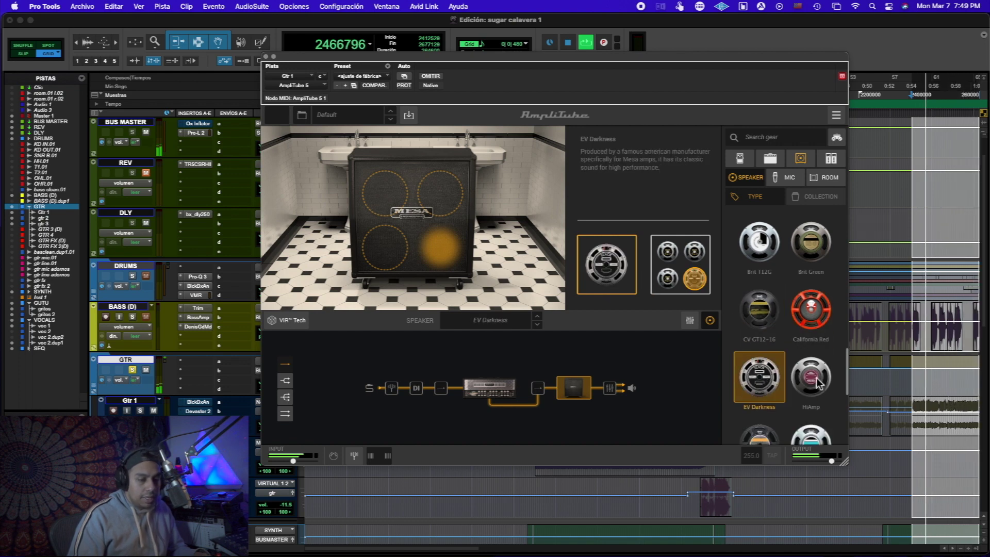
pyautogui.click(817, 382)
pyautogui.scroll(-1, 817, 382)
pyautogui.click(818, 401)
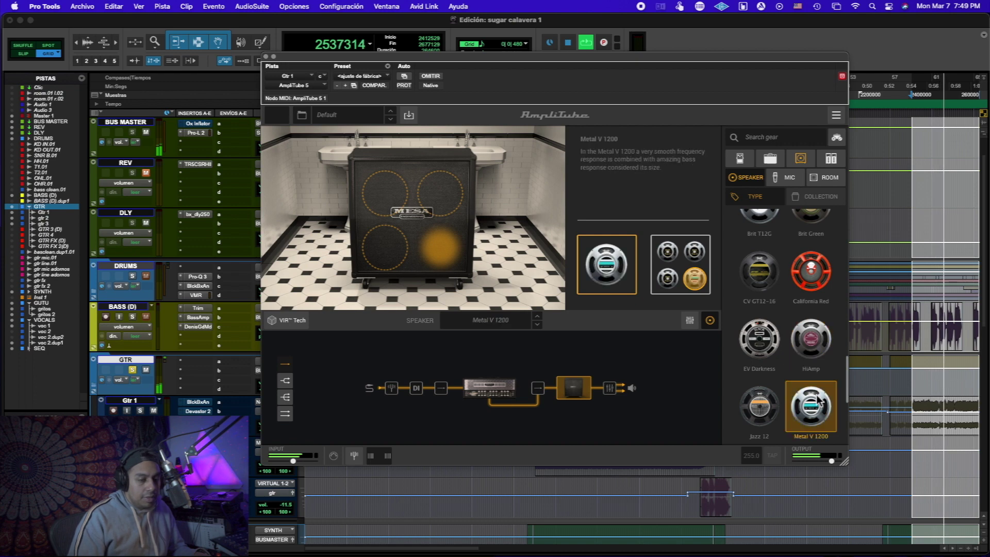
# Step: Try the Silver Alnico speaker, settle on Custom Fender for the lower-right position, and stop playback
pyautogui.scroll(-1, 819, 400)
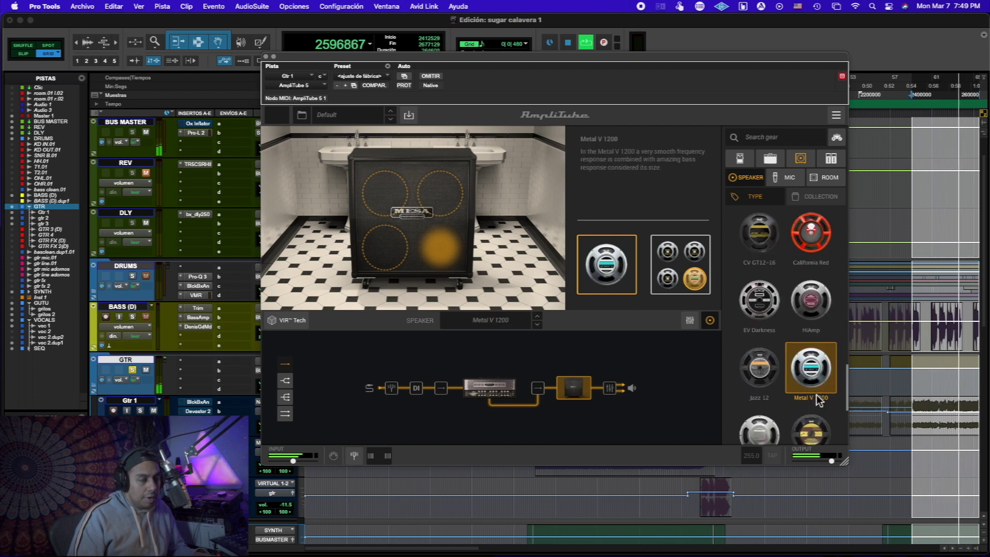
pyautogui.click(756, 438)
pyautogui.click(820, 433)
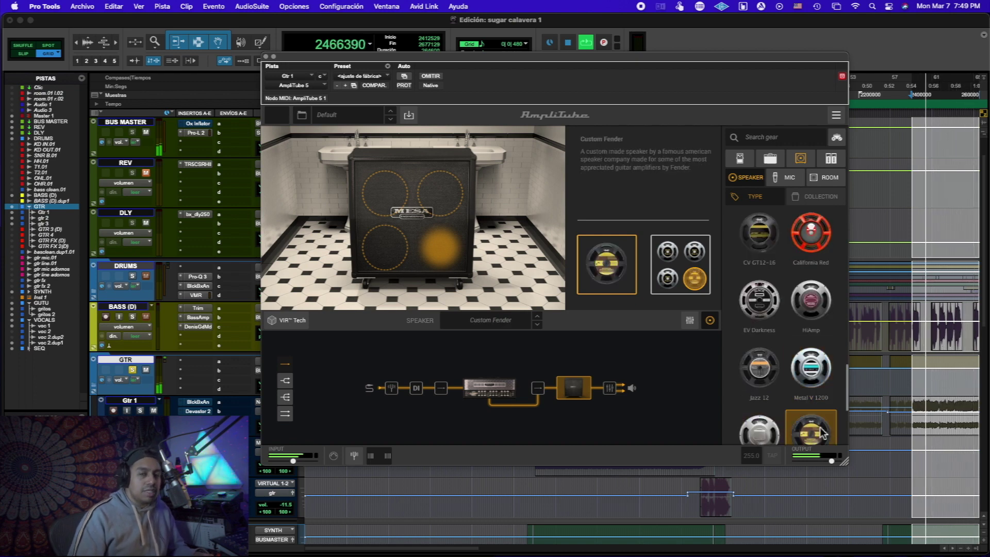
pyautogui.scroll(-4, 821, 433)
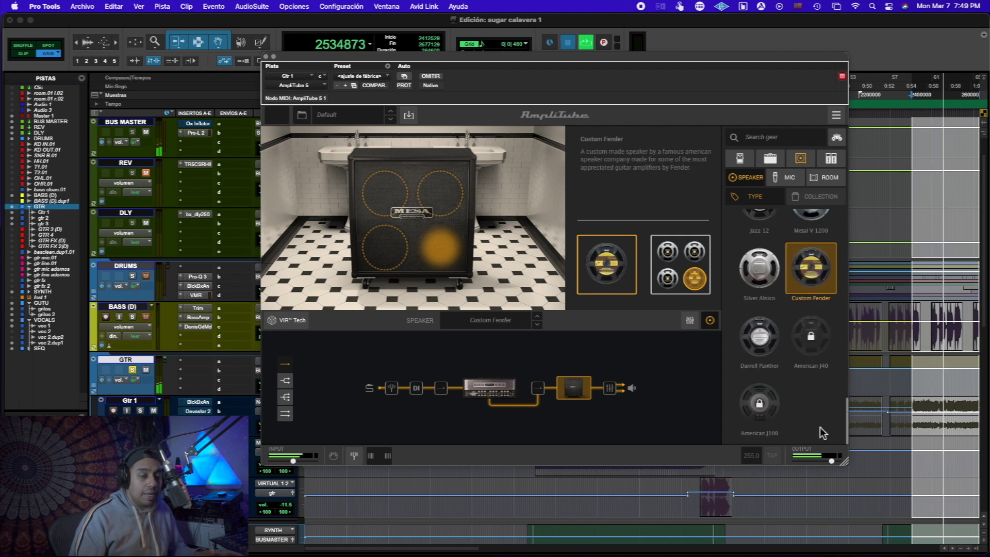
pyautogui.press('space')
pyautogui.scroll(4, 822, 433)
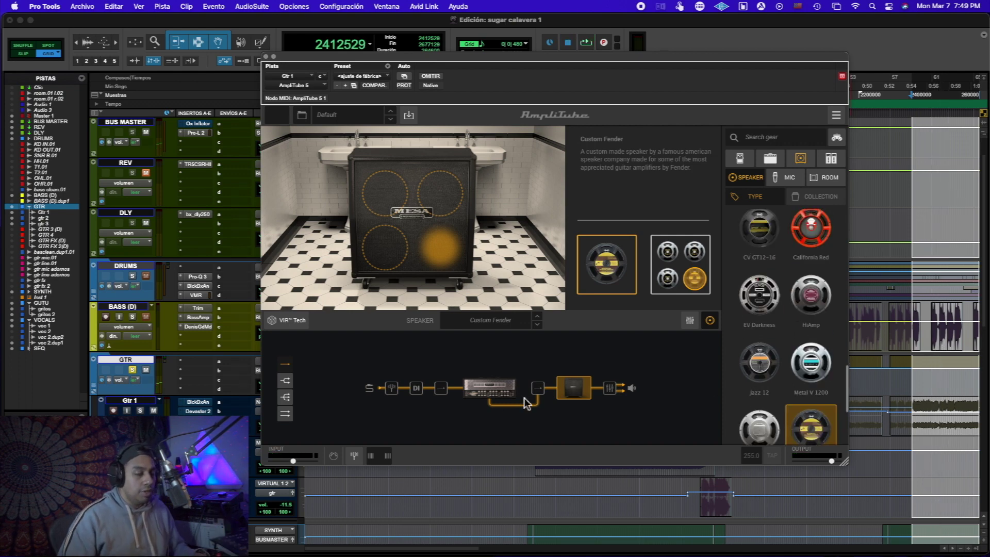
# Step: Reposition the microphone on the speaker's 3D VIR Tech grid, auditioning two placements with the guitar before returning to the cabinet view
pyautogui.click(690, 320)
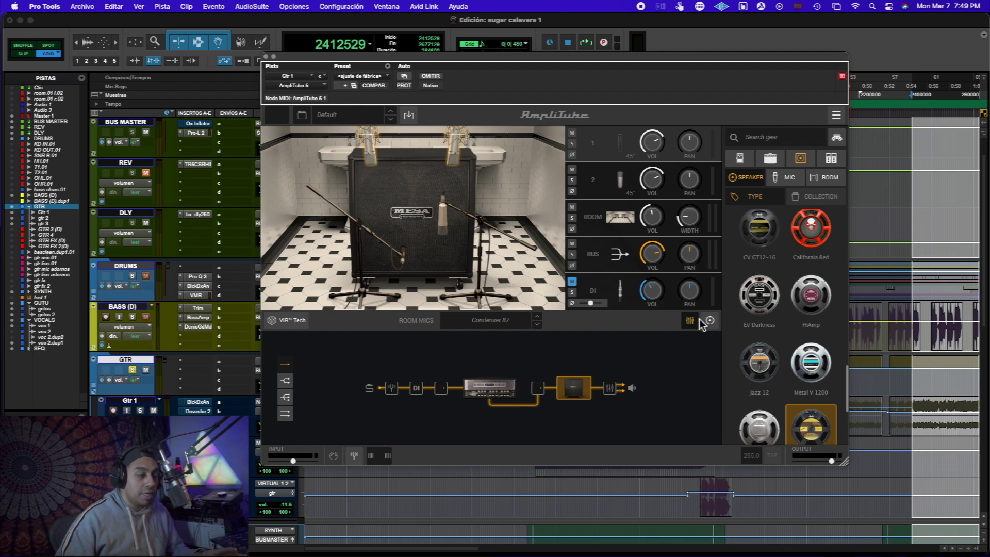
pyautogui.click(291, 320)
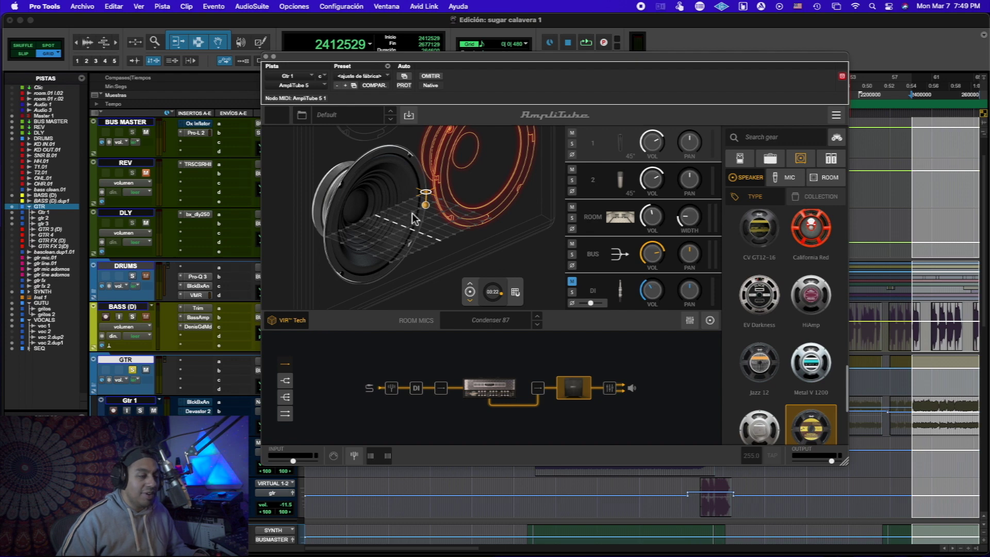
pyautogui.moveTo(427, 202); pyautogui.dragTo(453, 232)
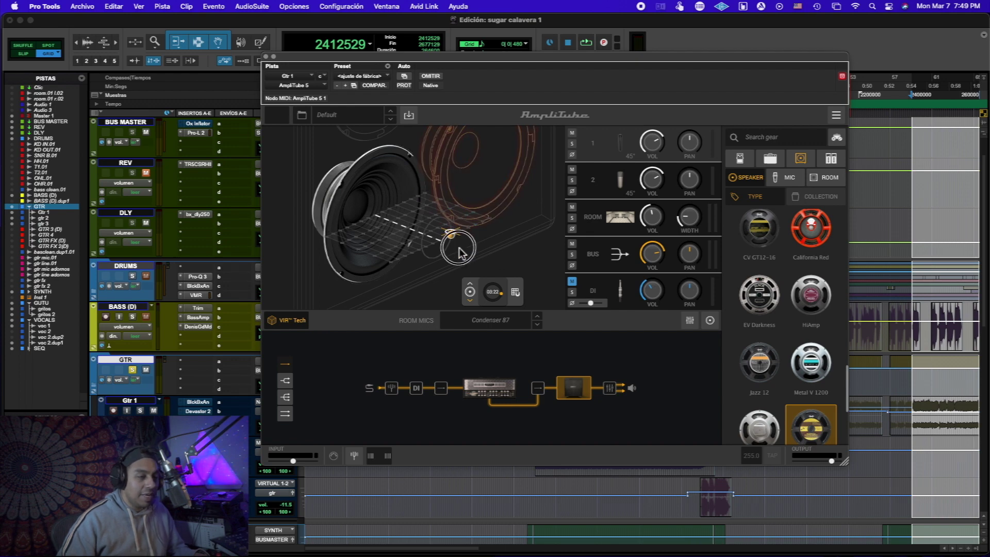
pyautogui.press('space')
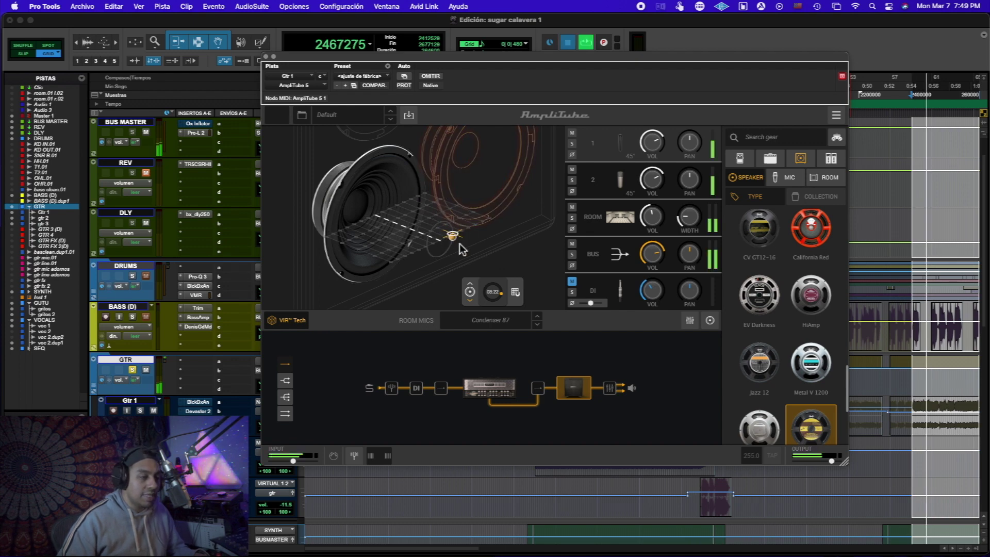
pyautogui.moveTo(453, 237); pyautogui.dragTo(453, 212)
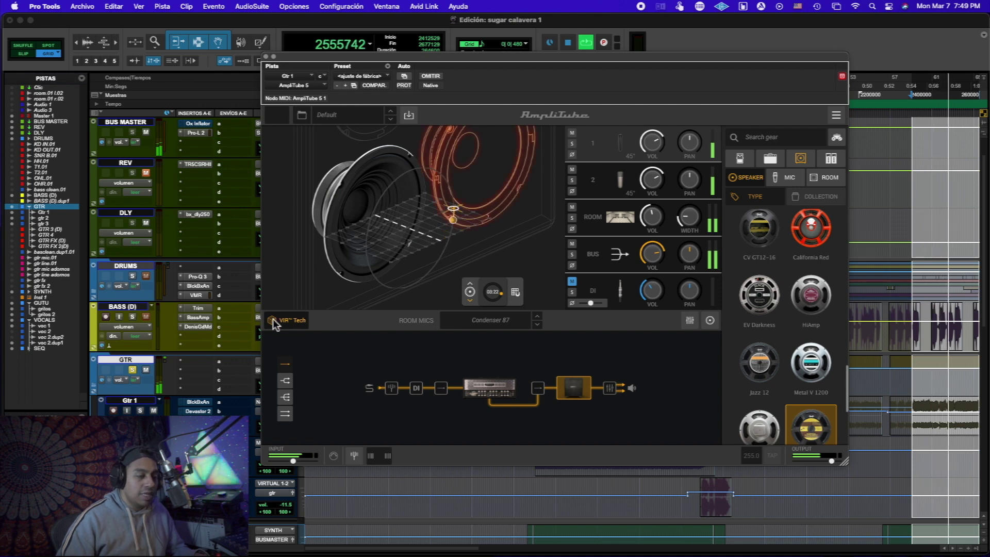
pyautogui.click(273, 321)
pyautogui.press('space')
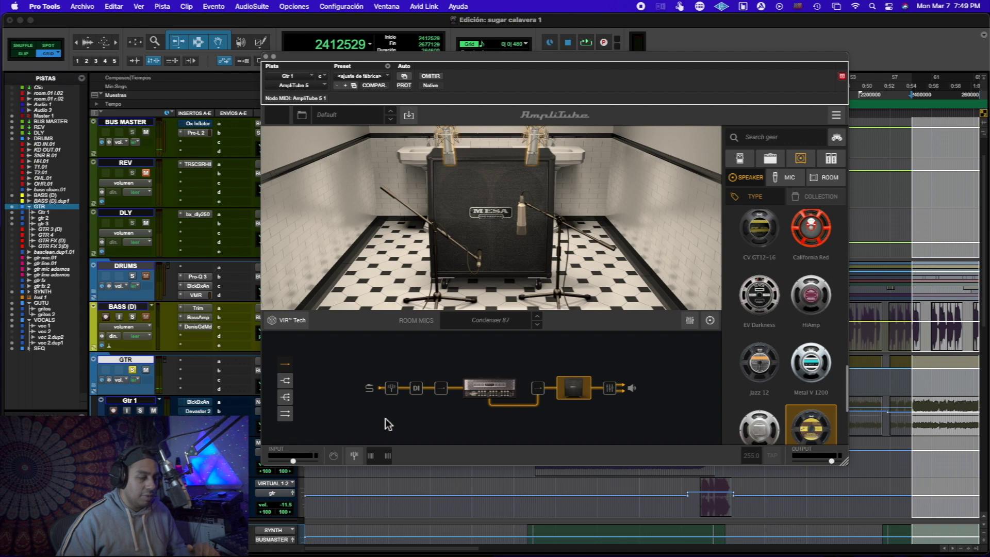
# Step: Enable the DI path in the signal chain and set the DI channel's volume to about -12 dB in the mixer during playback
pyautogui.click(417, 388)
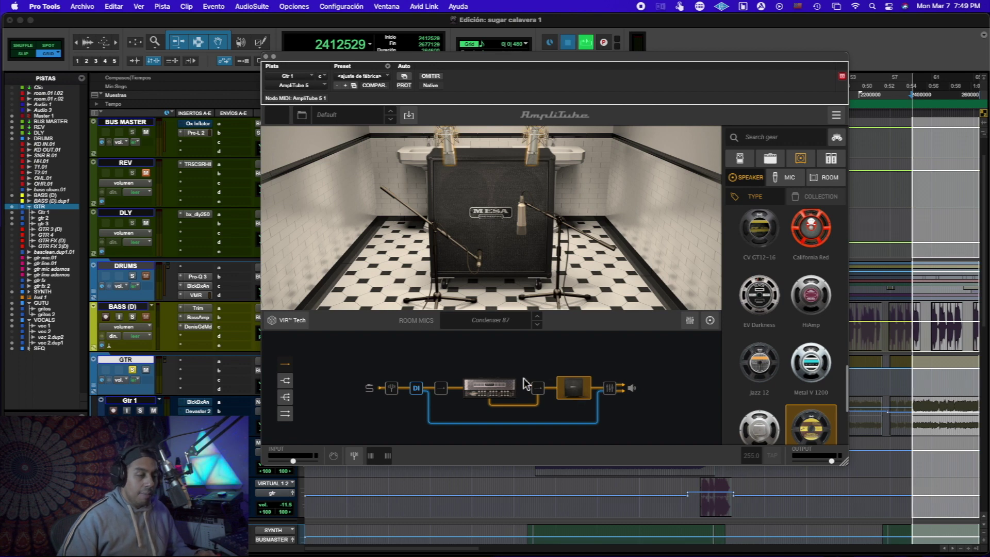
pyautogui.press('space')
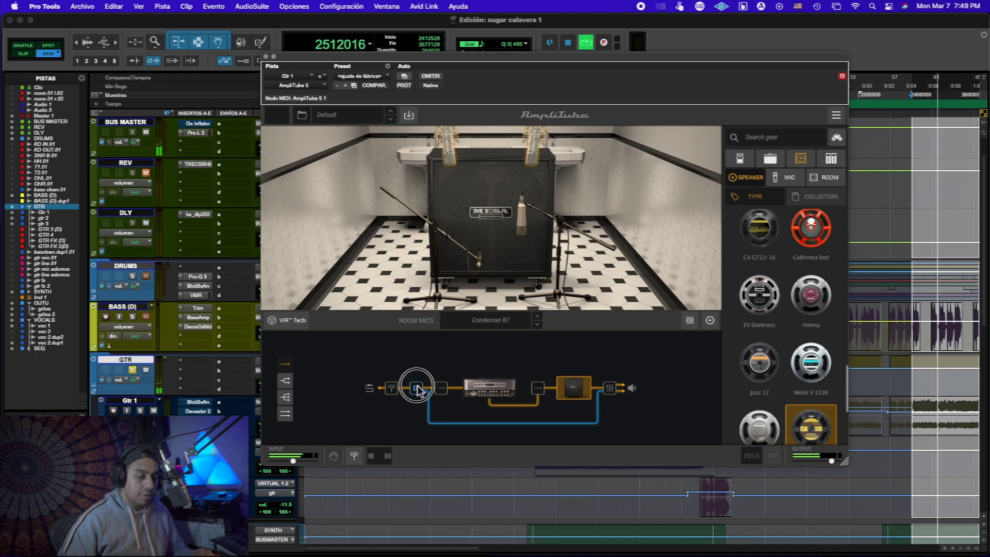
pyautogui.click(608, 388)
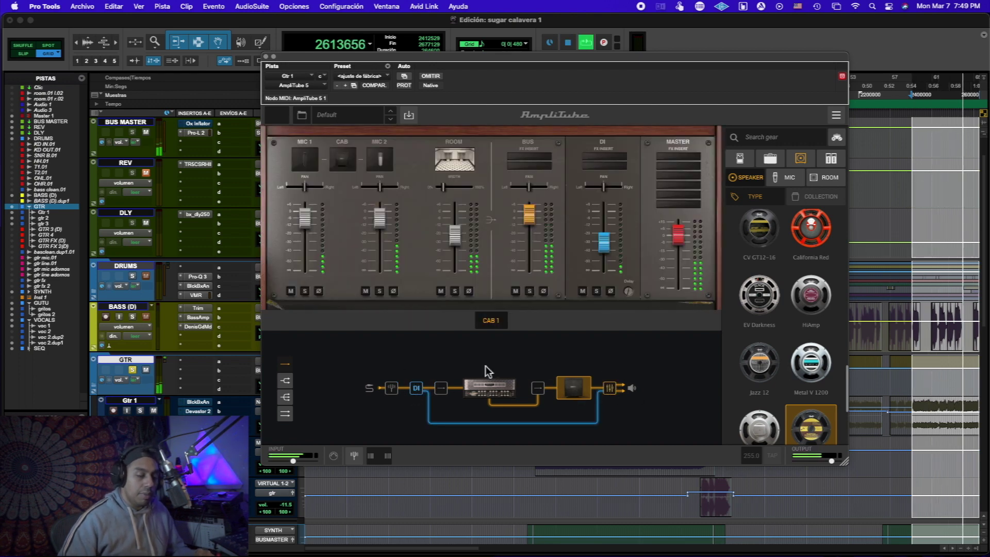
pyautogui.moveTo(604, 242)
pyautogui.mouseDown()
pyautogui.moveTo(611, 223)
pyautogui.moveTo(611, 233)
pyautogui.mouseUp()
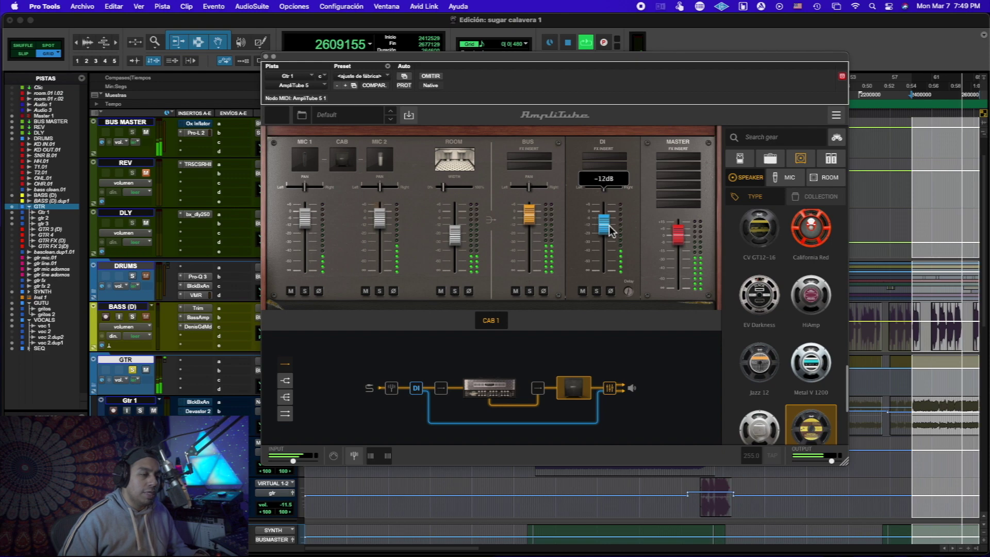
pyautogui.press('space')
pyautogui.click(490, 391)
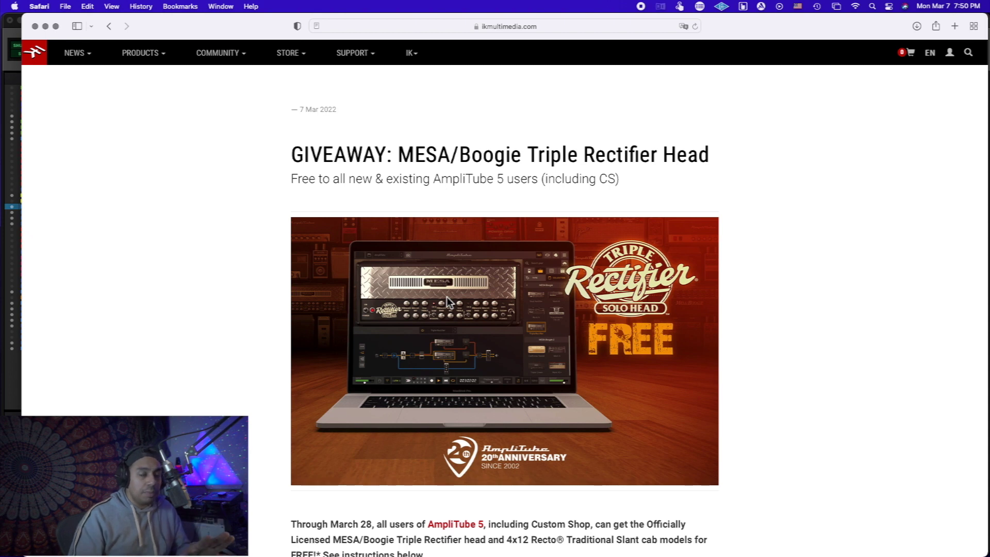
# Step: Switch to Safari and examine the MESA/Boogie Triple Rectifier giveaway page, including its eligibility note and instructions
pyautogui.scroll(-1, 446, 296)
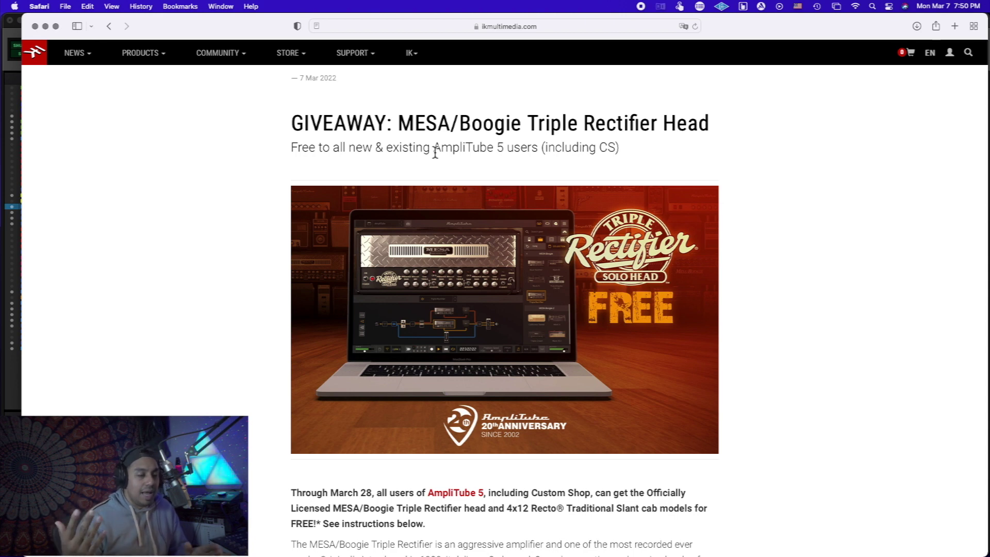
pyautogui.moveTo(543, 150); pyautogui.dragTo(663, 153)
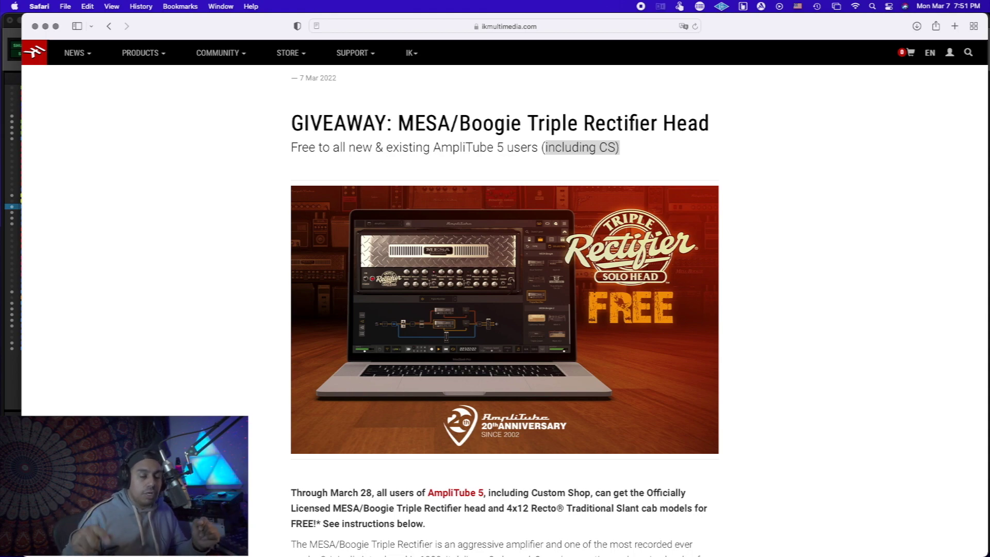
pyautogui.scroll(-10, 529, 368)
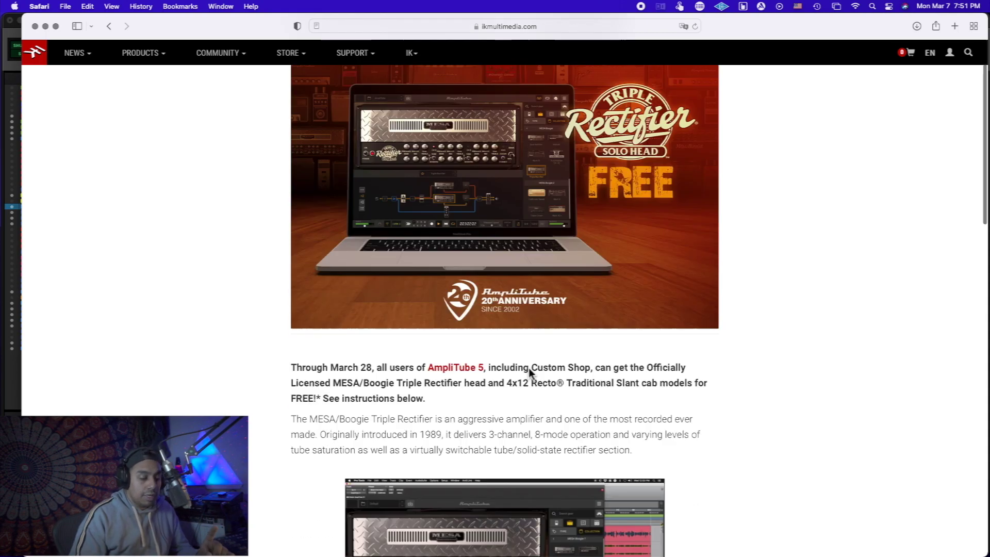
pyautogui.scroll(-5, 593, 286)
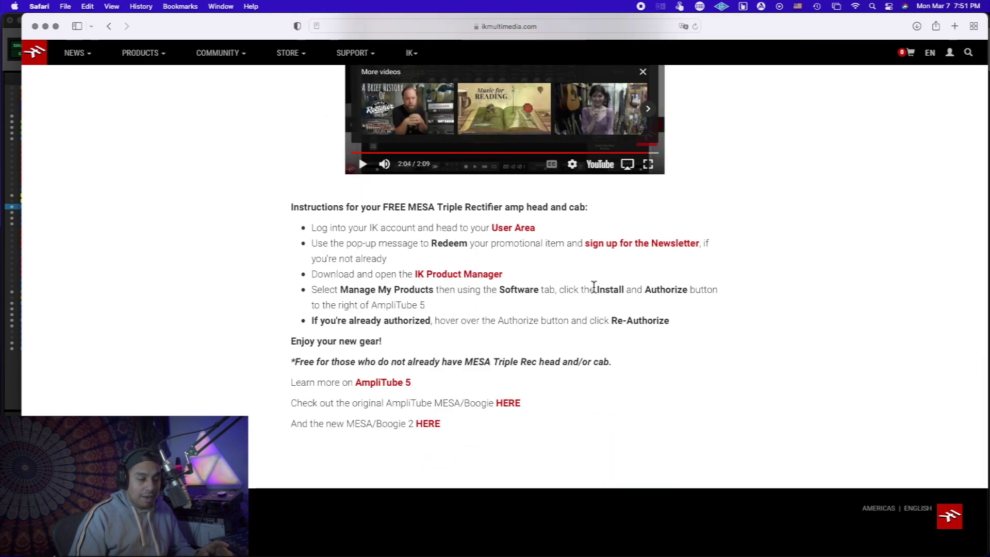
pyautogui.scroll(15, 594, 287)
pyautogui.scroll(-3, 593, 290)
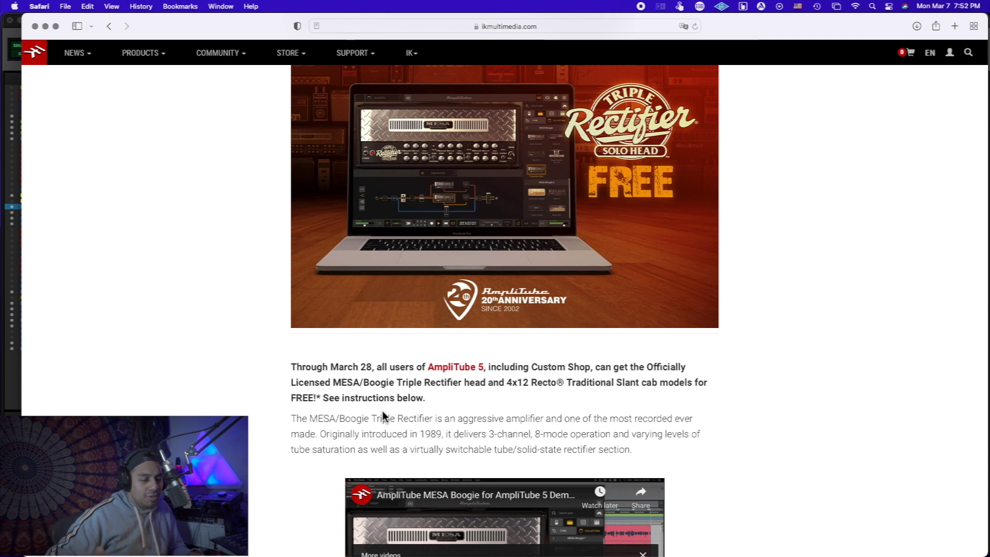
# Step: Read through the Triple Rectifier description paragraph, highlighting phrases about its history, channels and tube saturation
pyautogui.scroll(1, 477, 431)
pyautogui.click(346, 440)
pyautogui.moveTo(346, 440); pyautogui.dragTo(443, 439)
pyautogui.click(444, 440)
pyautogui.tripleClick(443, 440)
pyautogui.click(547, 440)
pyautogui.moveTo(524, 439); pyautogui.dragTo(645, 440)
pyautogui.click(494, 438)
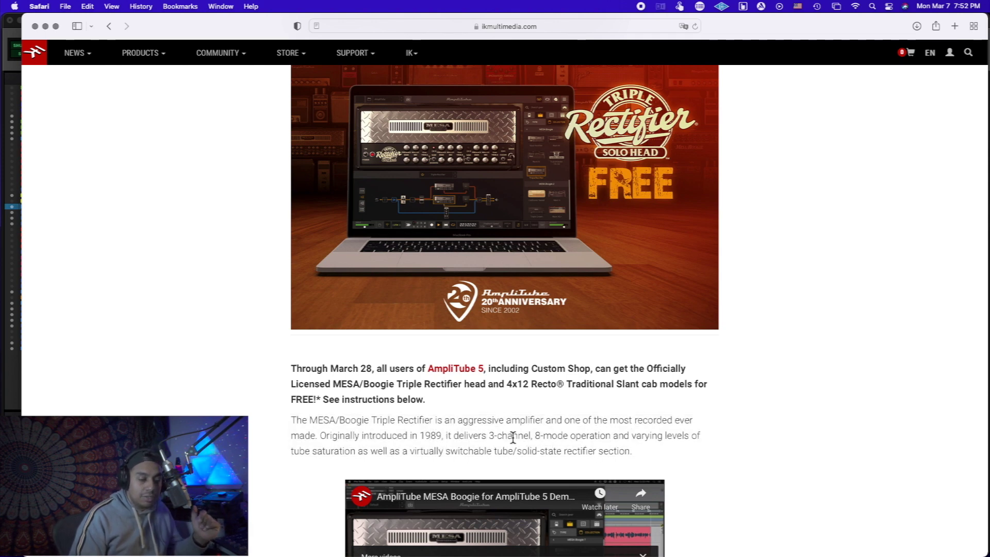
pyautogui.tripleClick(513, 438)
pyautogui.click(513, 438)
pyautogui.moveTo(317, 451); pyautogui.dragTo(383, 451)
pyautogui.click(577, 449)
# Step: Go to the redemption instructions for the free amp head and cab and open the User Area link
pyautogui.scroll(-4, 576, 448)
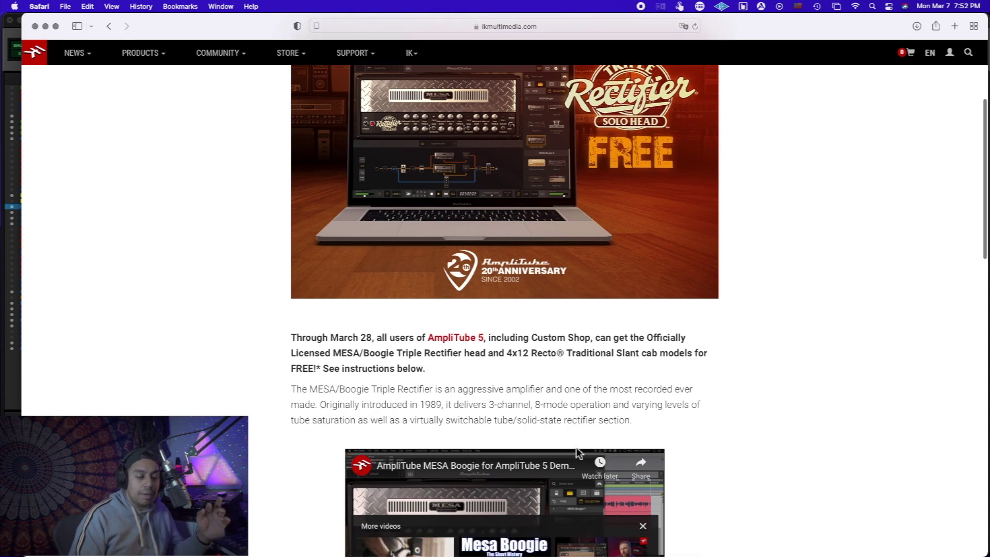
pyautogui.scroll(-5, 576, 453)
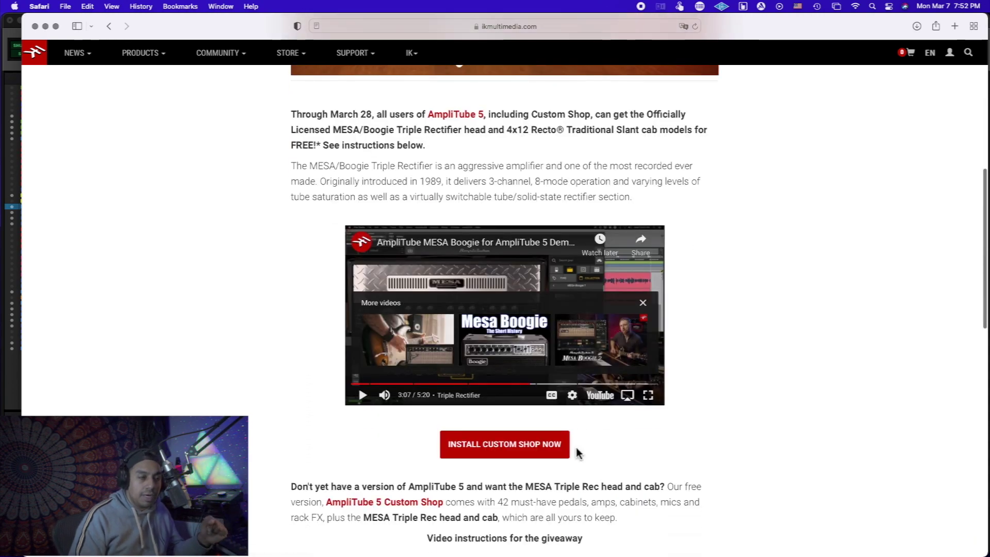
pyautogui.scroll(-3, 679, 200)
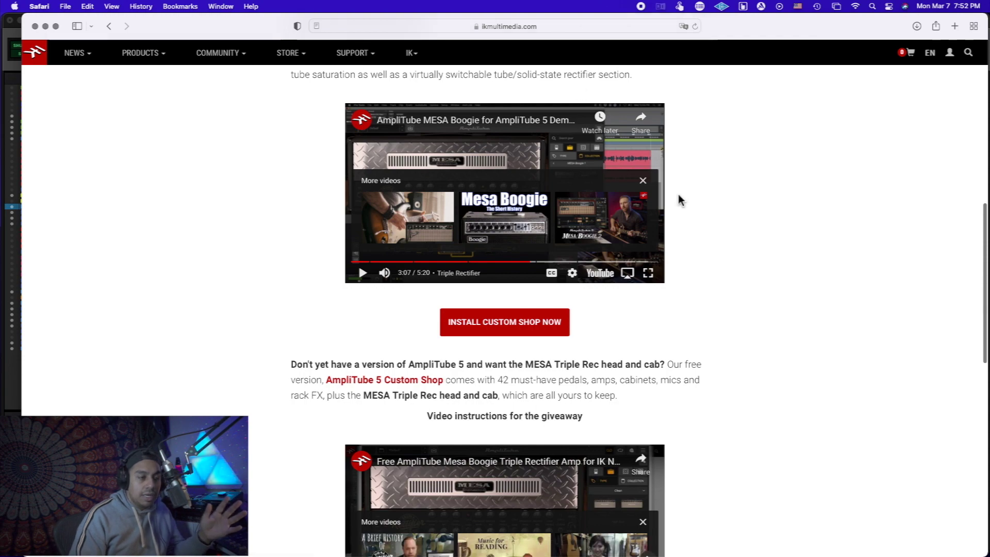
pyautogui.scroll(-2, 679, 201)
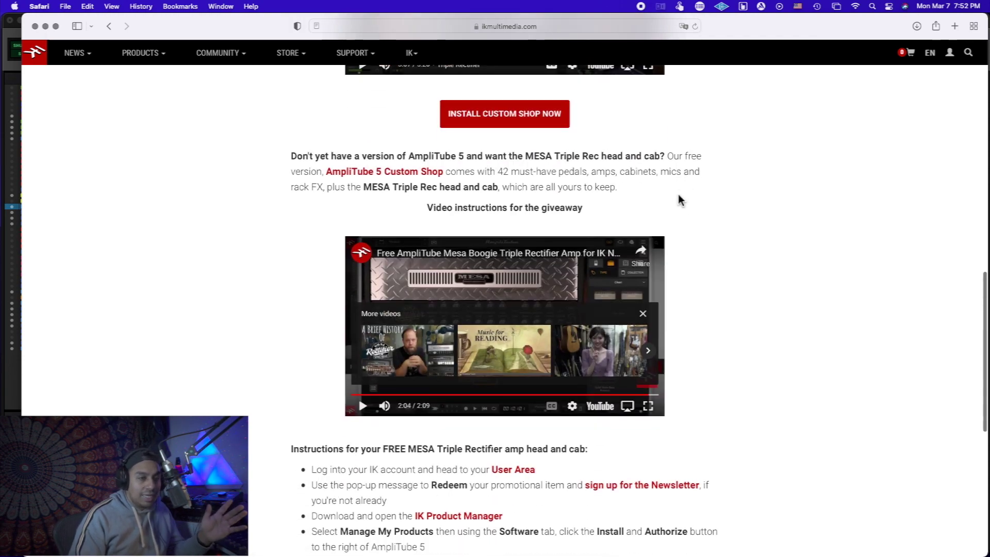
pyautogui.scroll(-4, 679, 200)
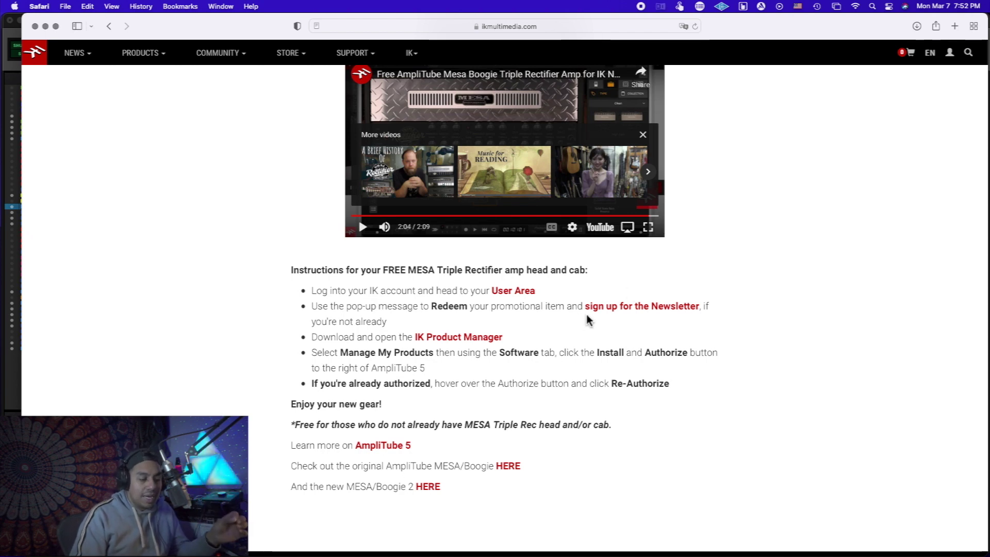
pyautogui.click(518, 292)
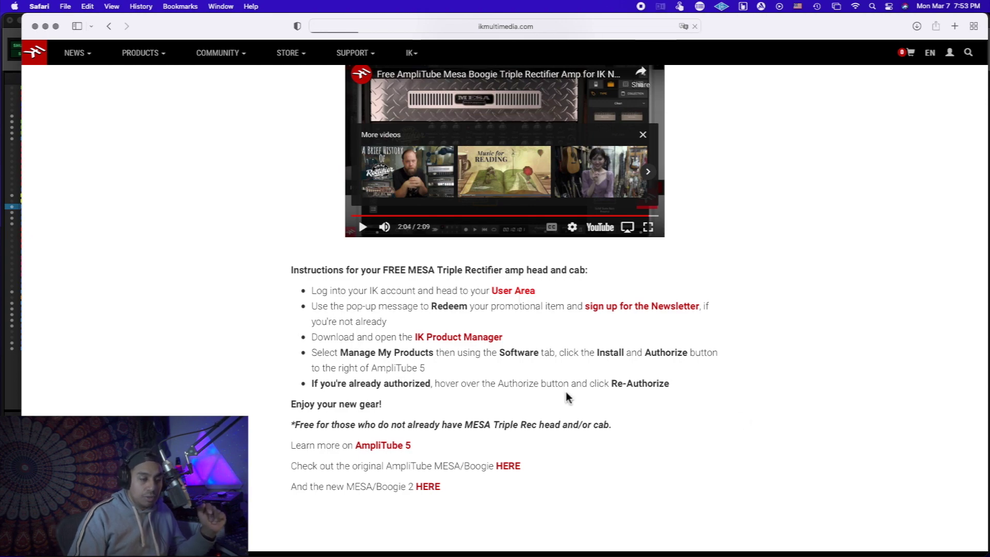
pyautogui.scroll(15, 632, 341)
pyautogui.scroll(3, 631, 335)
pyautogui.scroll(-15, 630, 336)
pyautogui.scroll(5, 630, 336)
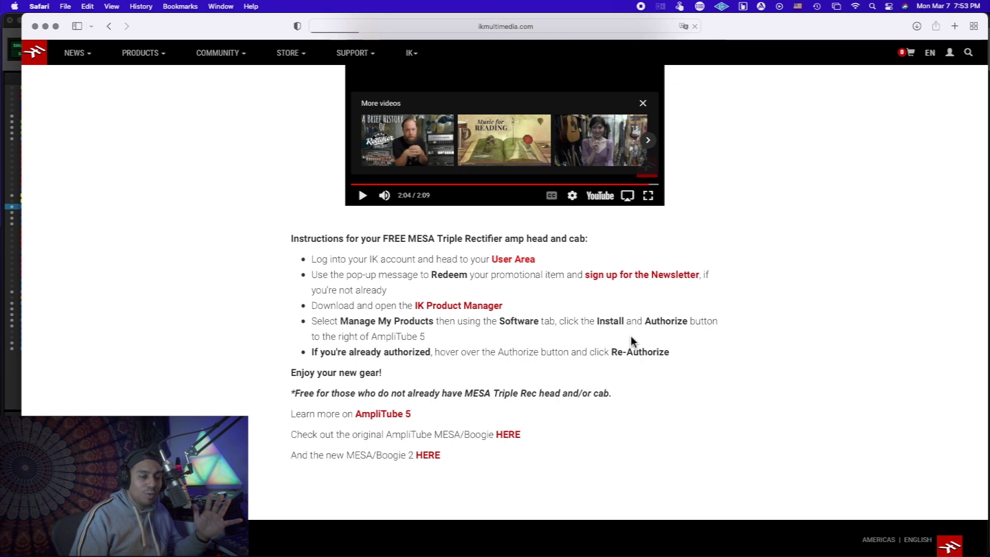
# Step: Read the Free Gift message in the User Area and redeem the free MESA/Boogie Triple Rectifier
pyautogui.scroll(1, 630, 336)
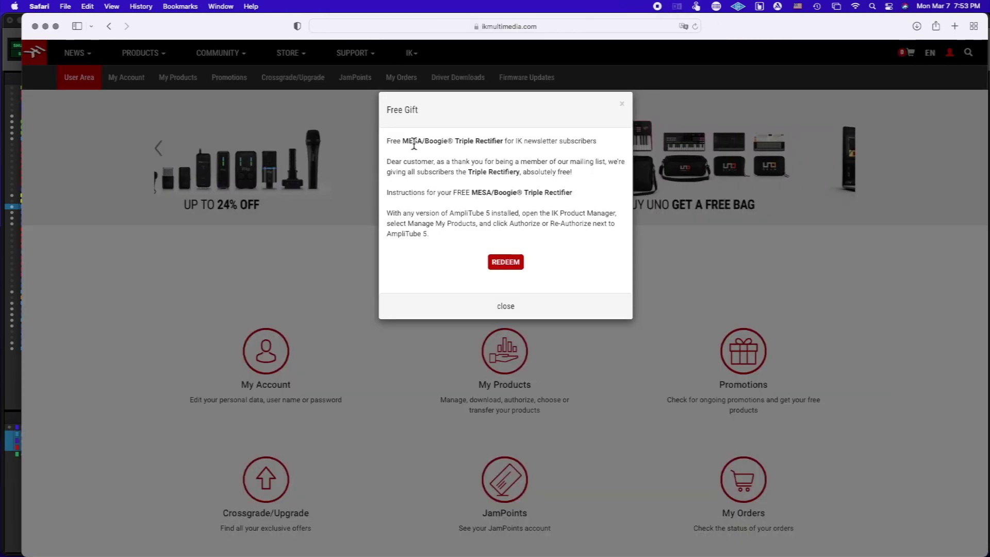
pyautogui.moveTo(412, 142); pyautogui.dragTo(534, 151)
pyautogui.click(568, 163)
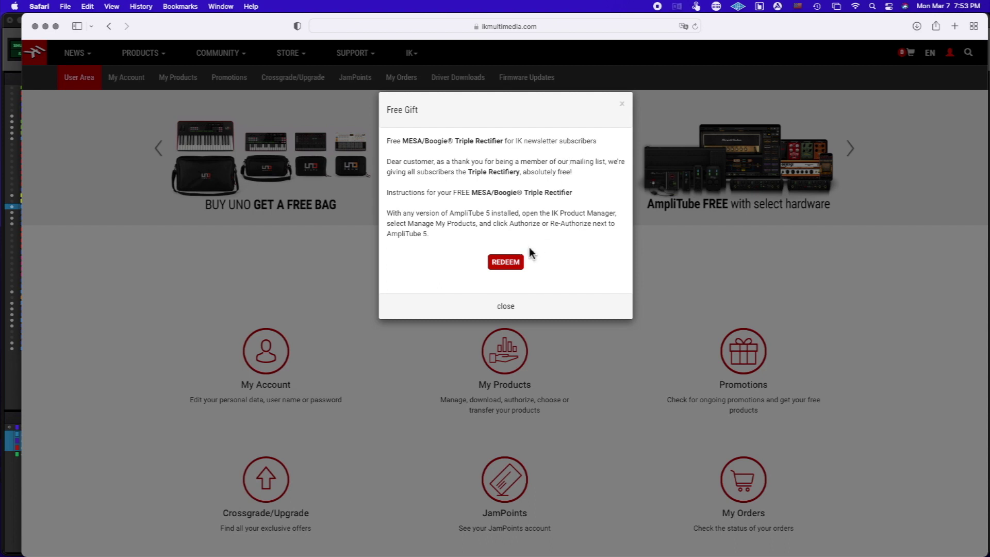
pyautogui.click(521, 261)
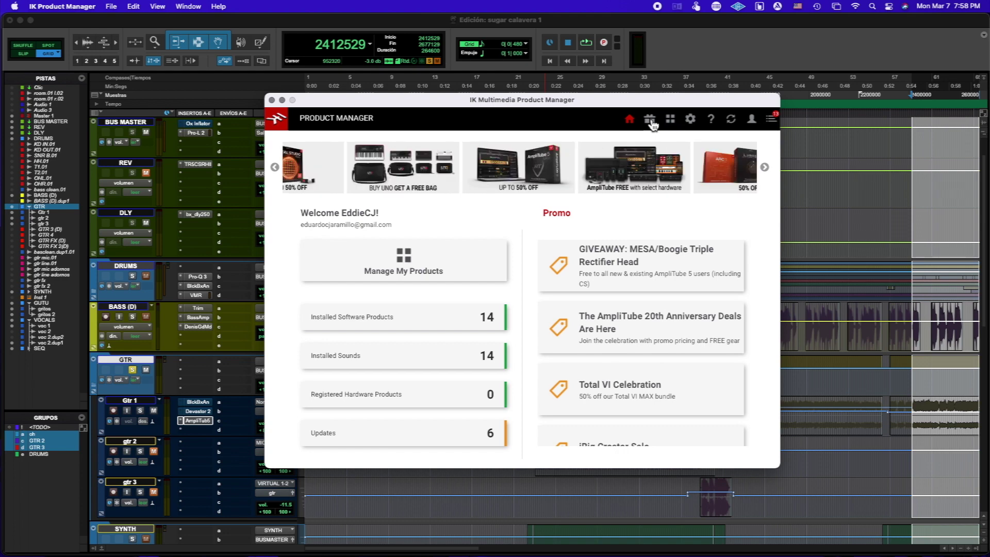
# Step: In IK Product Manager, check the free bonus content page, return to the home page and open the product management list
pyautogui.click(651, 122)
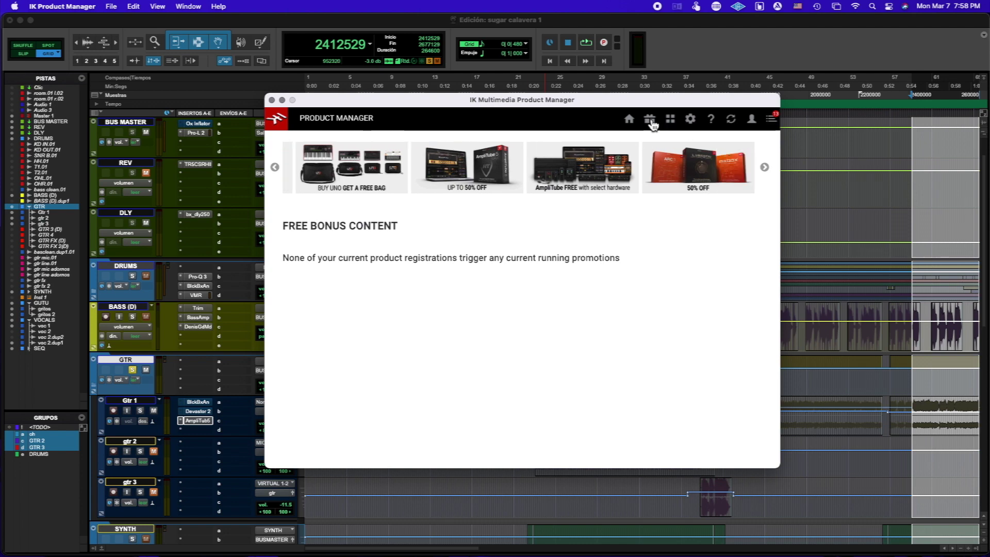
pyautogui.click(629, 120)
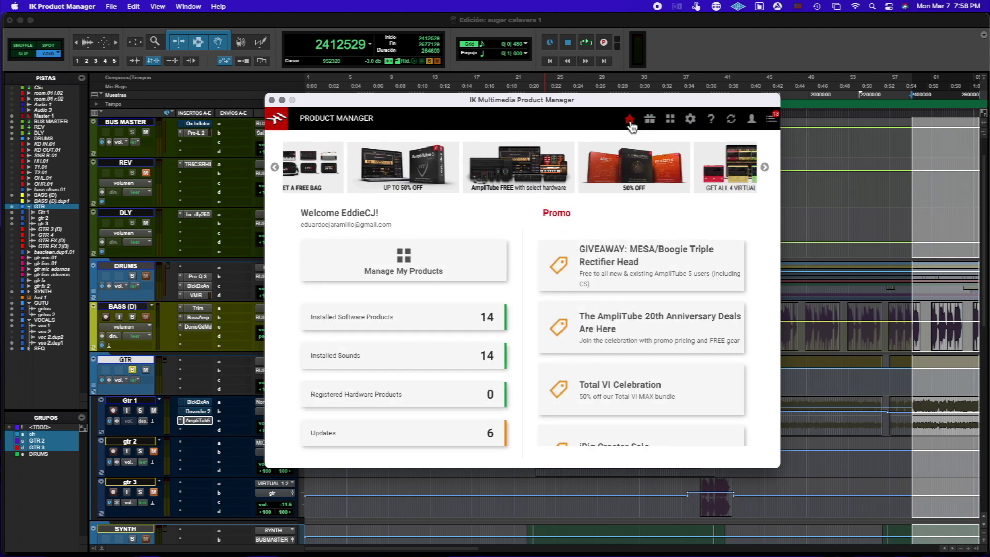
pyautogui.click(460, 266)
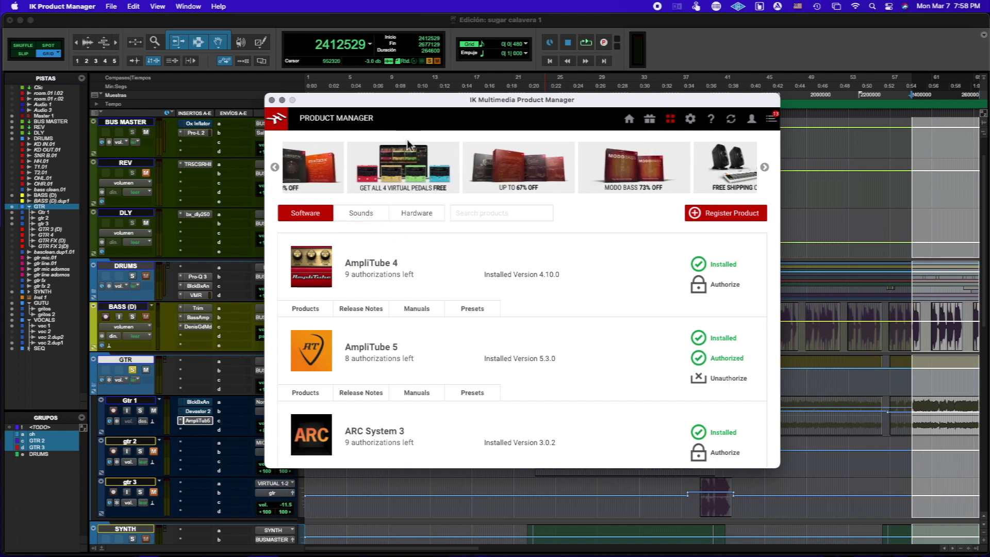
# Step: Switch to Safari to view the My Products page and its IK Product Manager section, and minimize the browser window
pyautogui.click(307, 526)
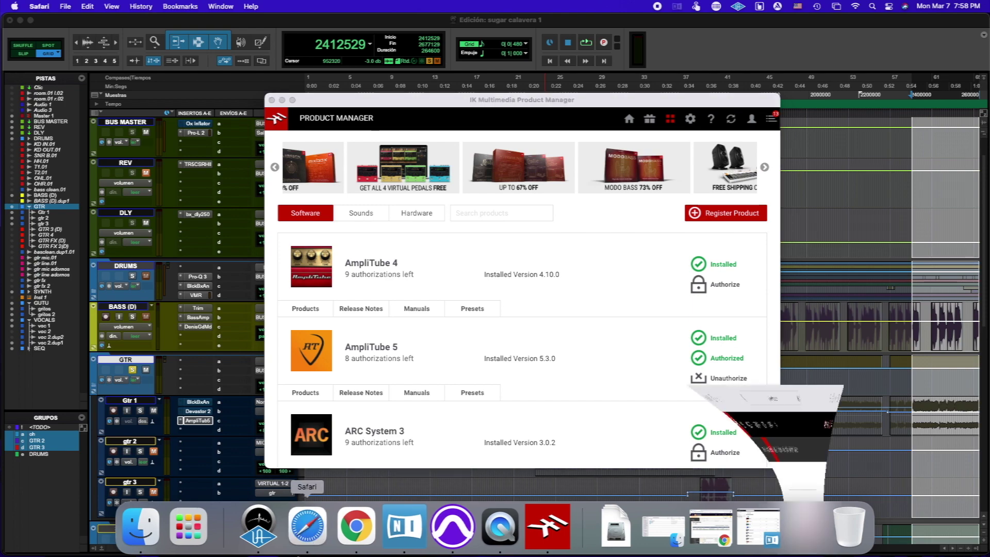
pyautogui.scroll(15, 579, 293)
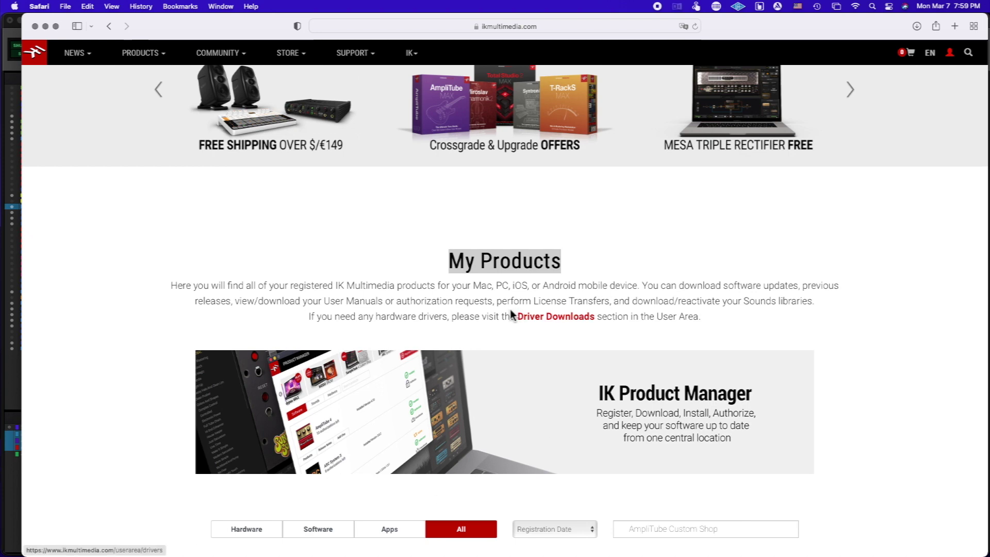
pyautogui.click(45, 26)
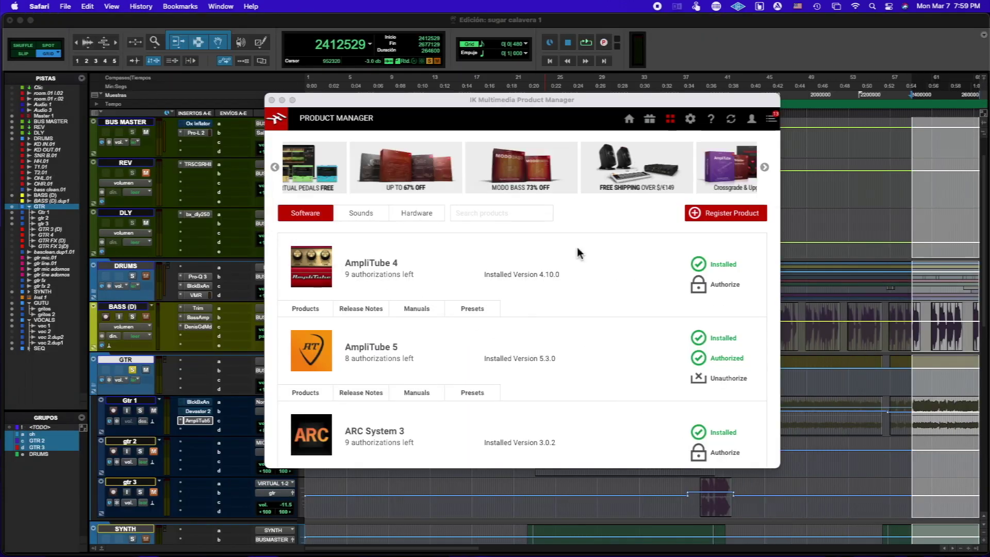
# Step: View the serial number registration form in IK Product Manager, close it without registering anything and look through the software list
pyautogui.click(720, 219)
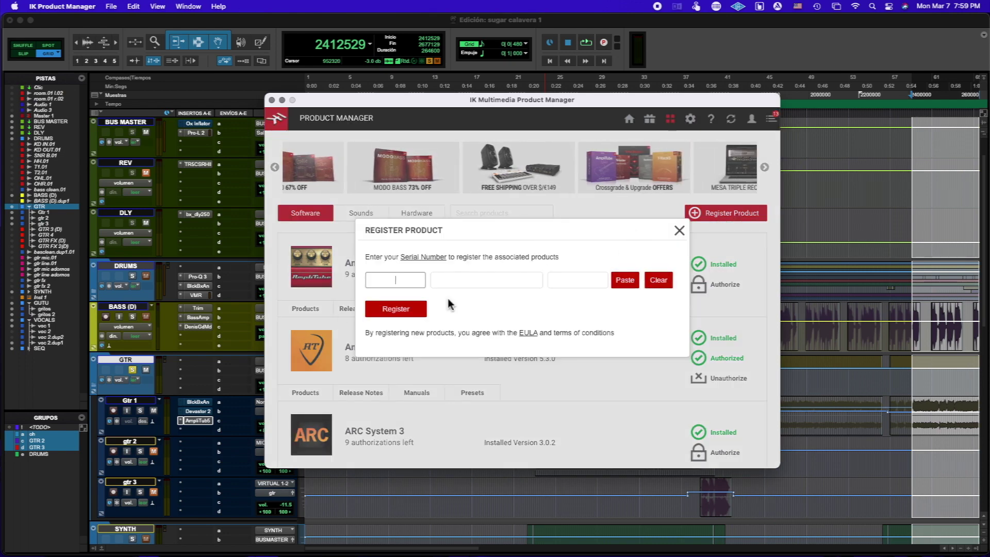
pyautogui.click(680, 232)
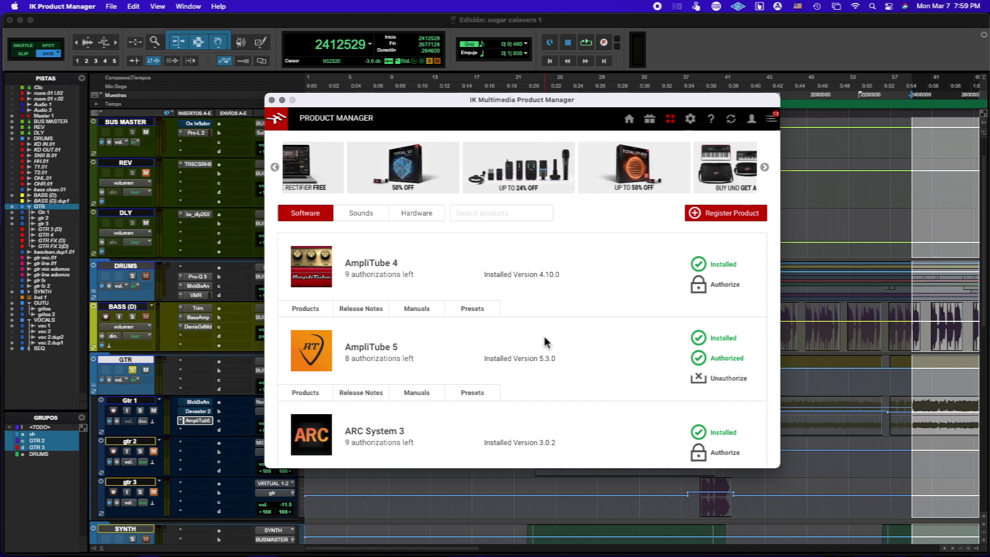
pyautogui.scroll(-5, 543, 336)
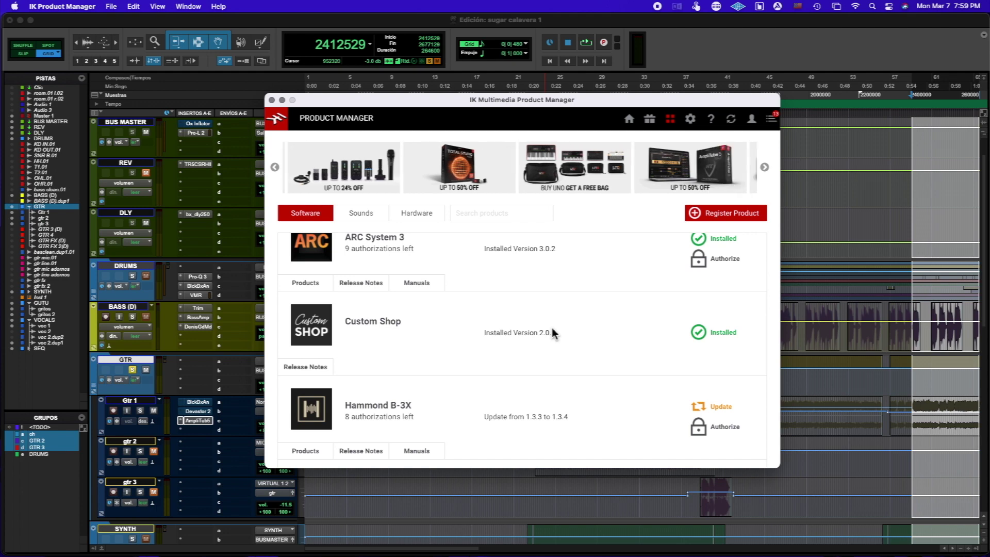